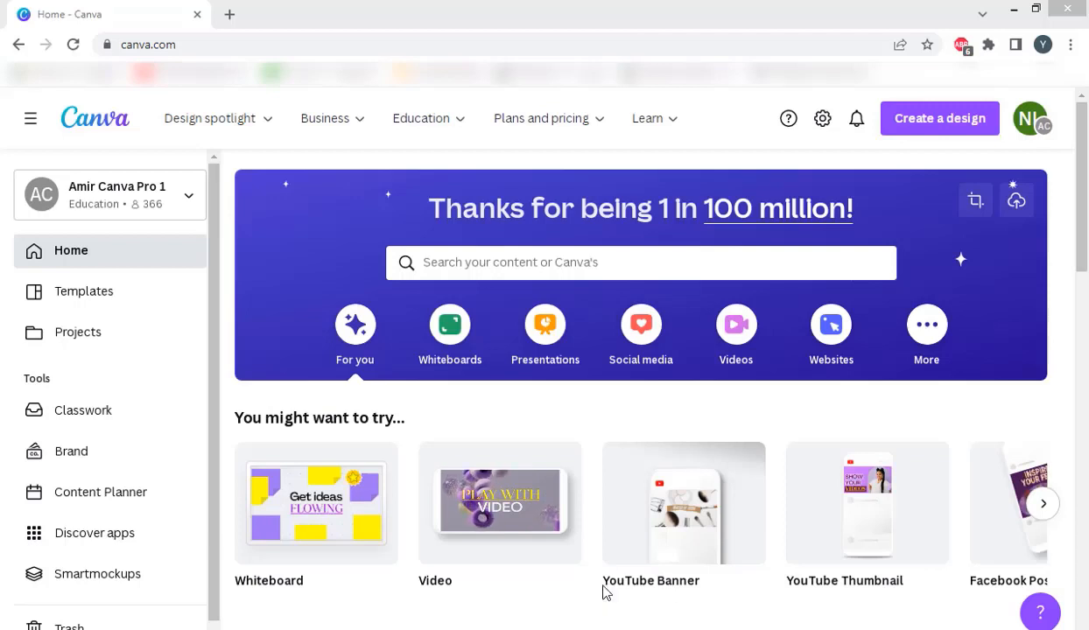
# Step: Create a new YouTube Banner design
pyautogui.click(926, 128)
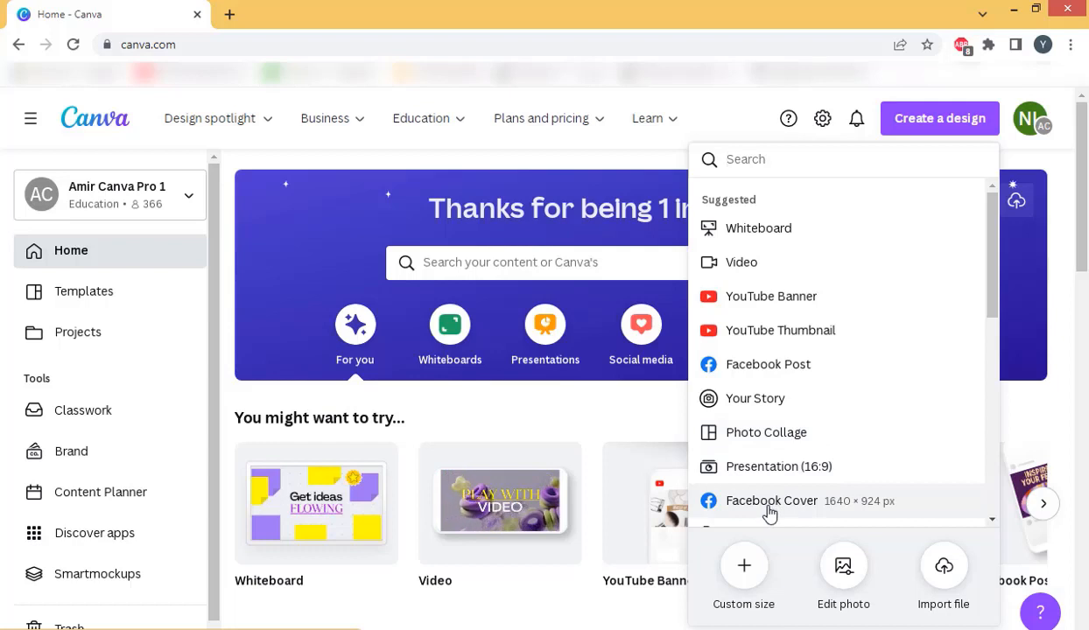
pyautogui.click(800, 306)
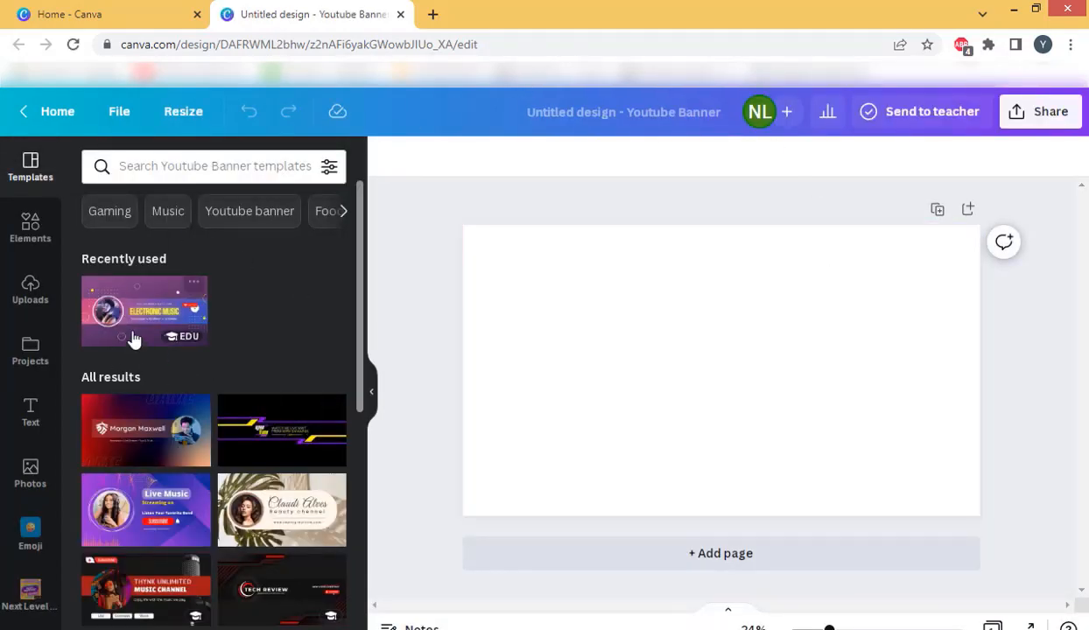
# Step: Browse the YouTube banner and channel art templates and apply the recently used Electronic Music template
pyautogui.scroll(-6, 151, 406)
pyautogui.scroll(7, 151, 406)
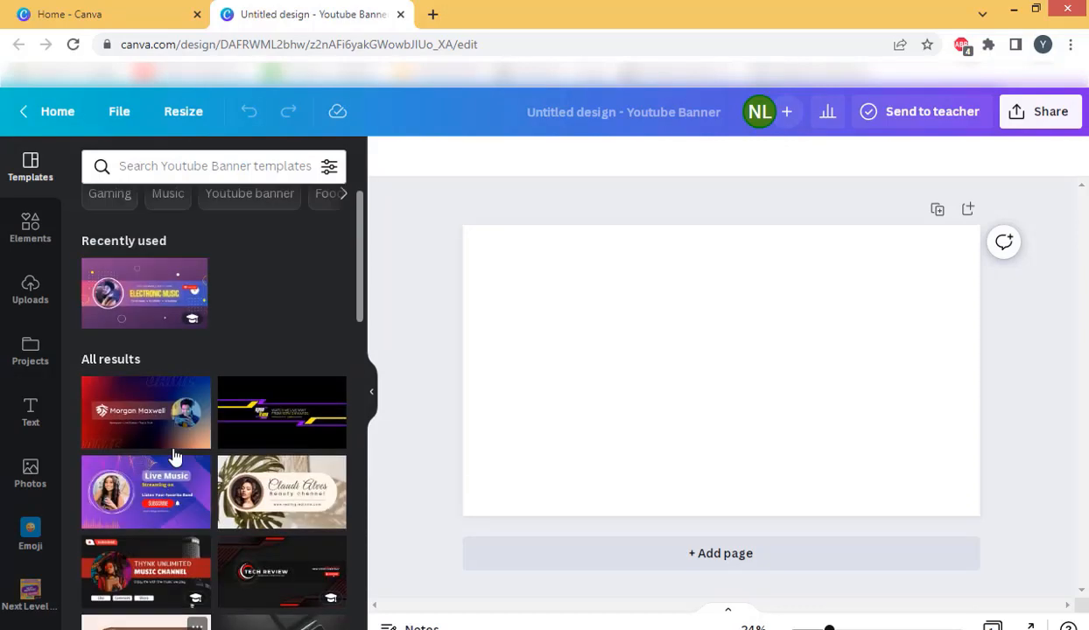
pyautogui.click(252, 221)
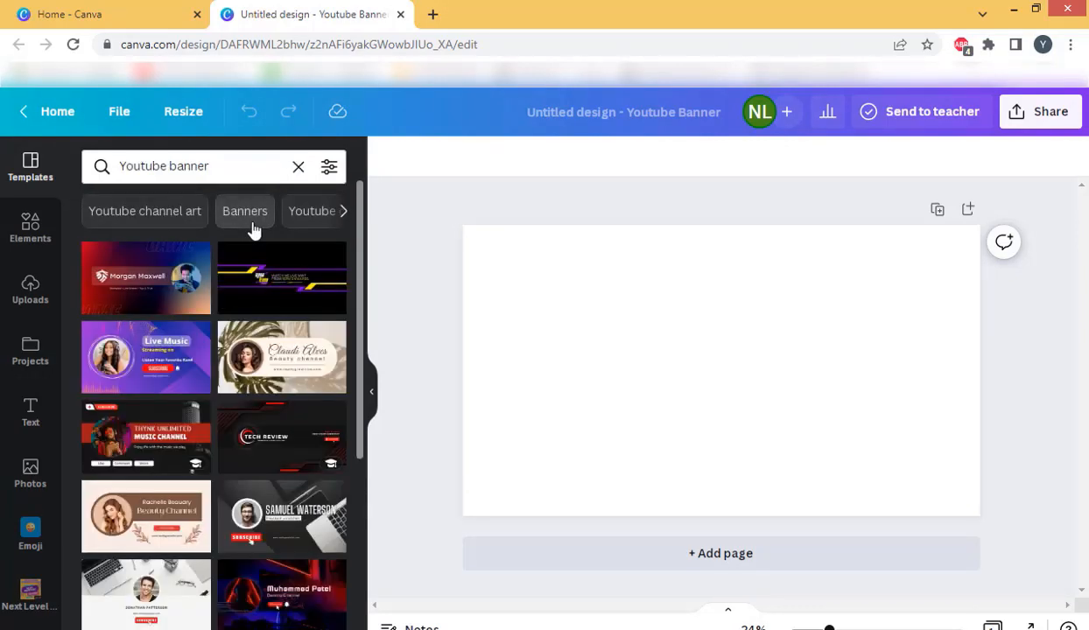
pyautogui.scroll(-3, 237, 512)
pyautogui.scroll(3, 237, 512)
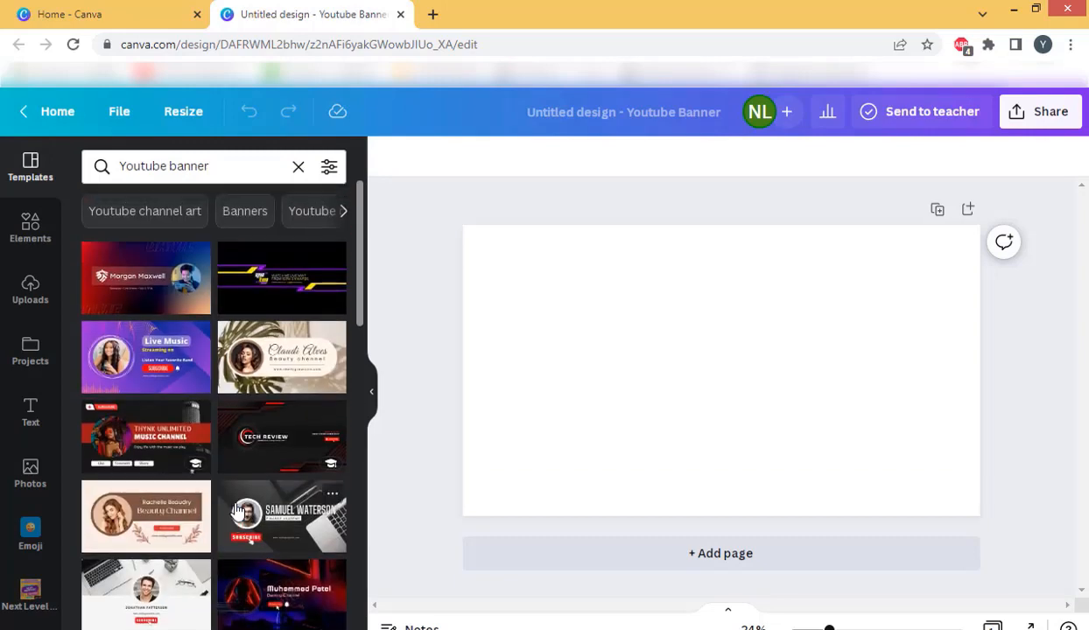
pyautogui.click(166, 217)
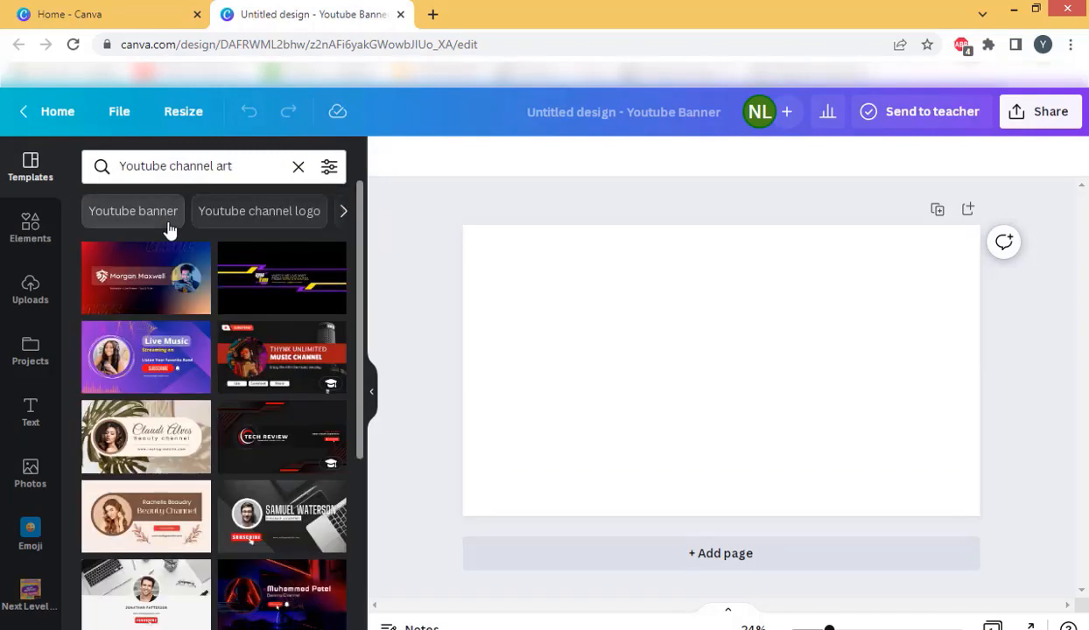
pyautogui.click(299, 166)
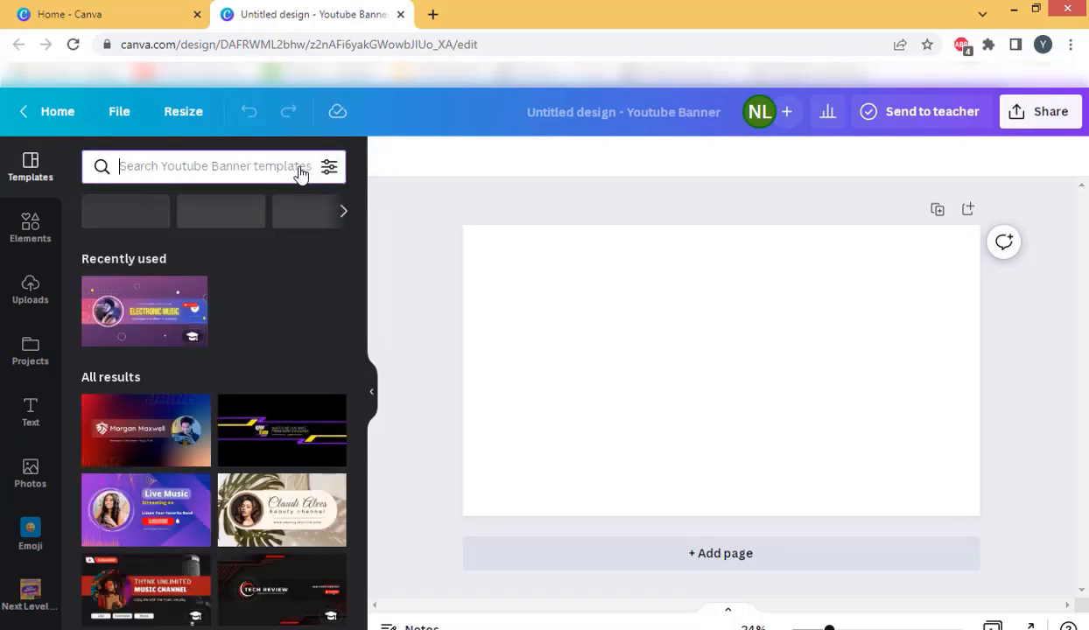
pyautogui.click(111, 328)
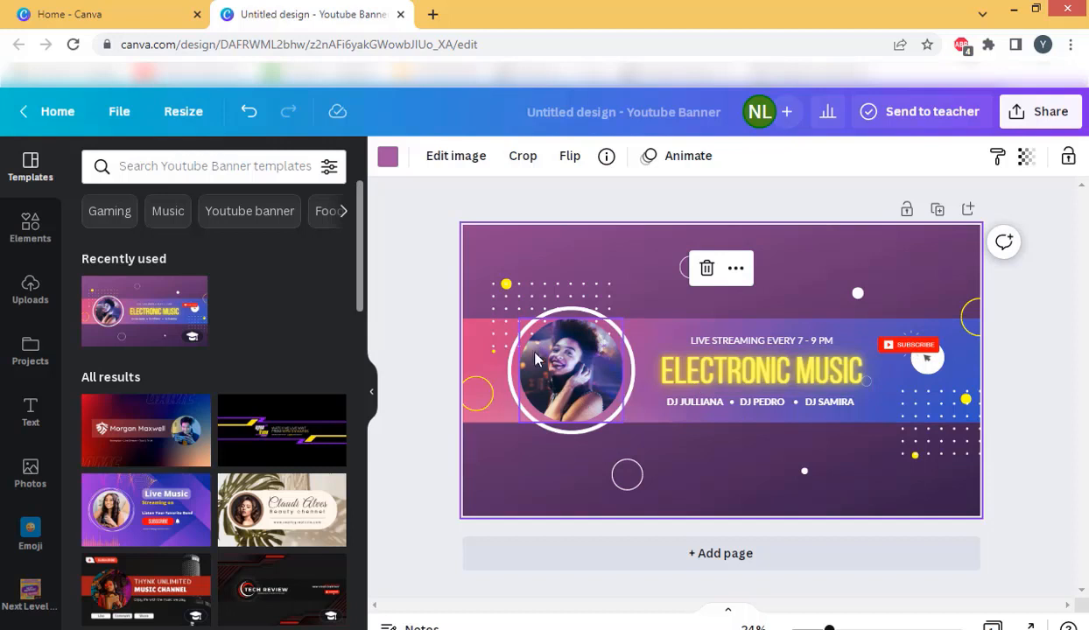
# Step: Move one dotted pattern into the banner's upper-left corner and the other into its lower-right corner
pyautogui.moveTo(550, 304); pyautogui.dragTo(523, 247)
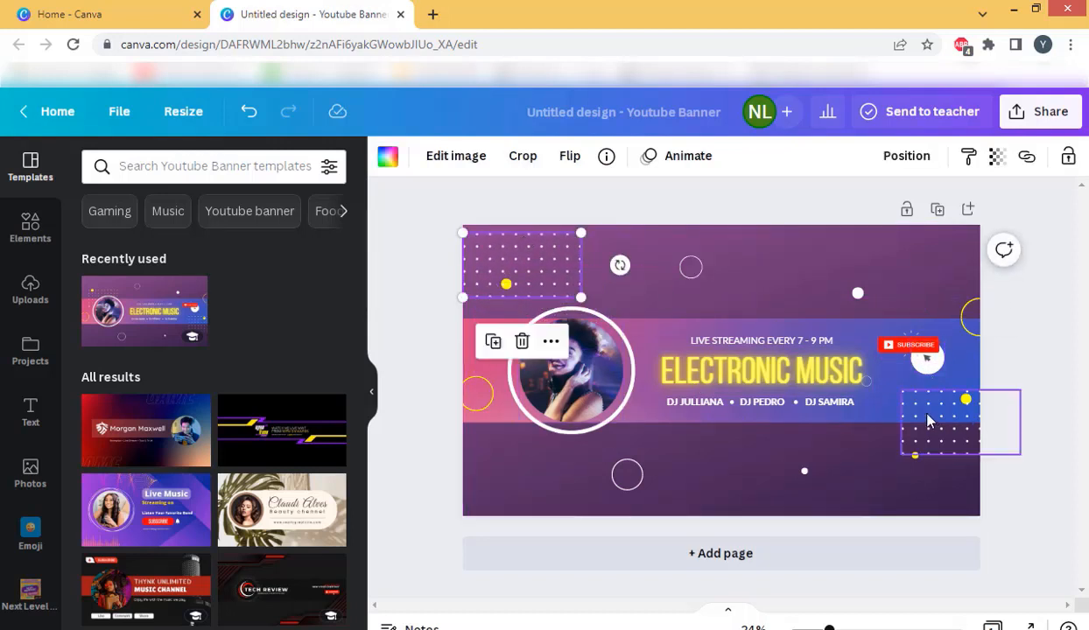
pyautogui.moveTo(926, 418); pyautogui.dragTo(904, 474)
pyautogui.click(450, 322)
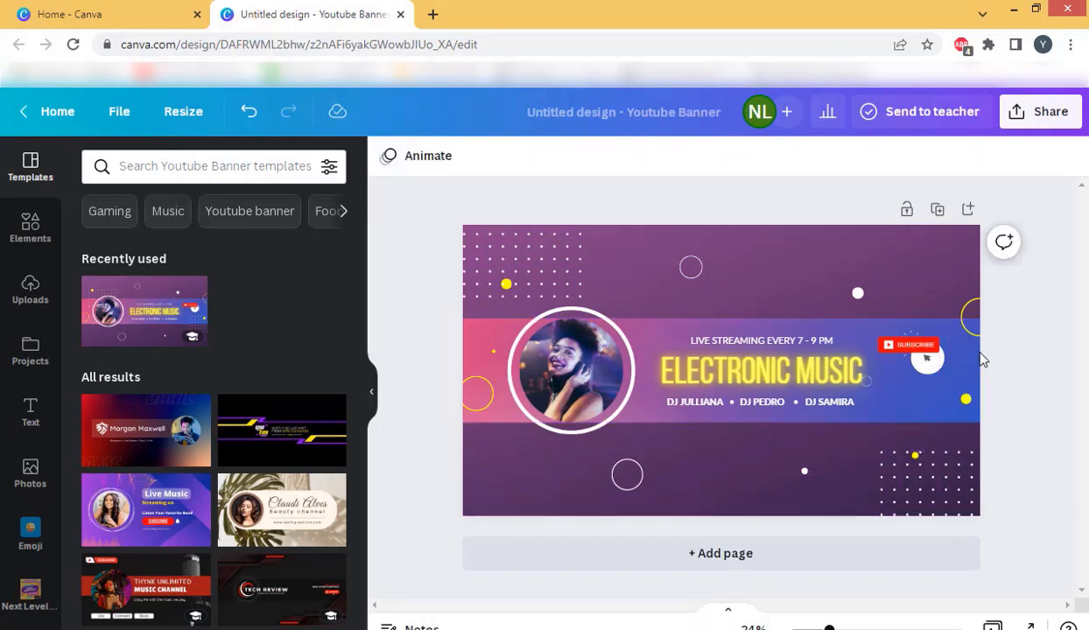
# Step: Enlarge the Subscribe graphic and move it just below the coloured band, under the text
pyautogui.click(911, 348)
pyautogui.moveTo(891, 362); pyautogui.dragTo(836, 443)
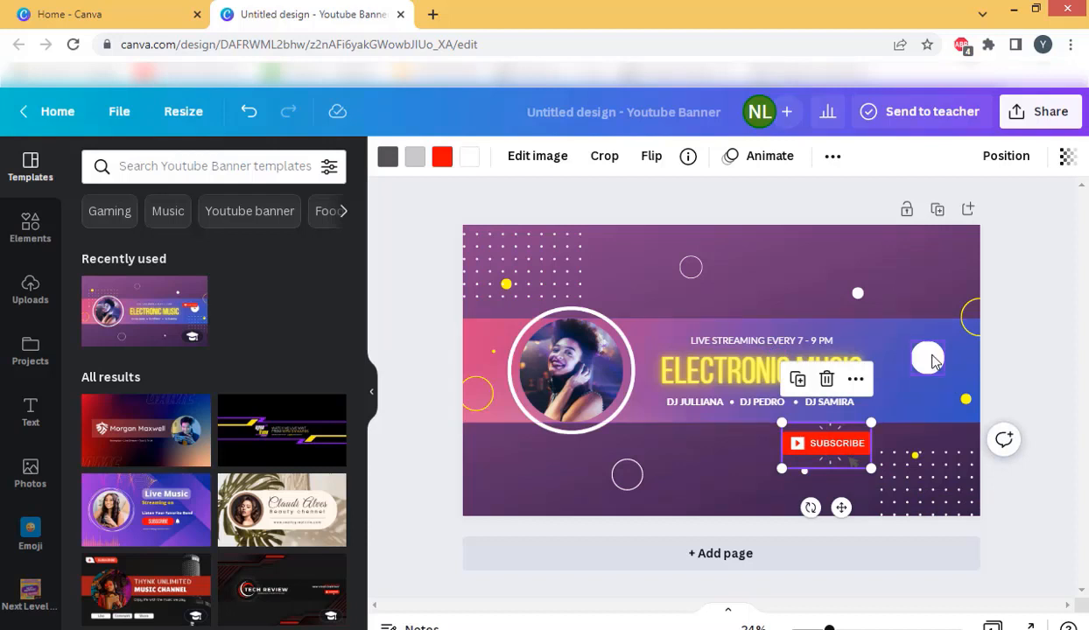
# Step: Delete the white circle at the band's right end and the "LIVE STREAMING EVERY 7 - 9 PM" line
pyautogui.click(929, 357)
pyautogui.press('Delete')
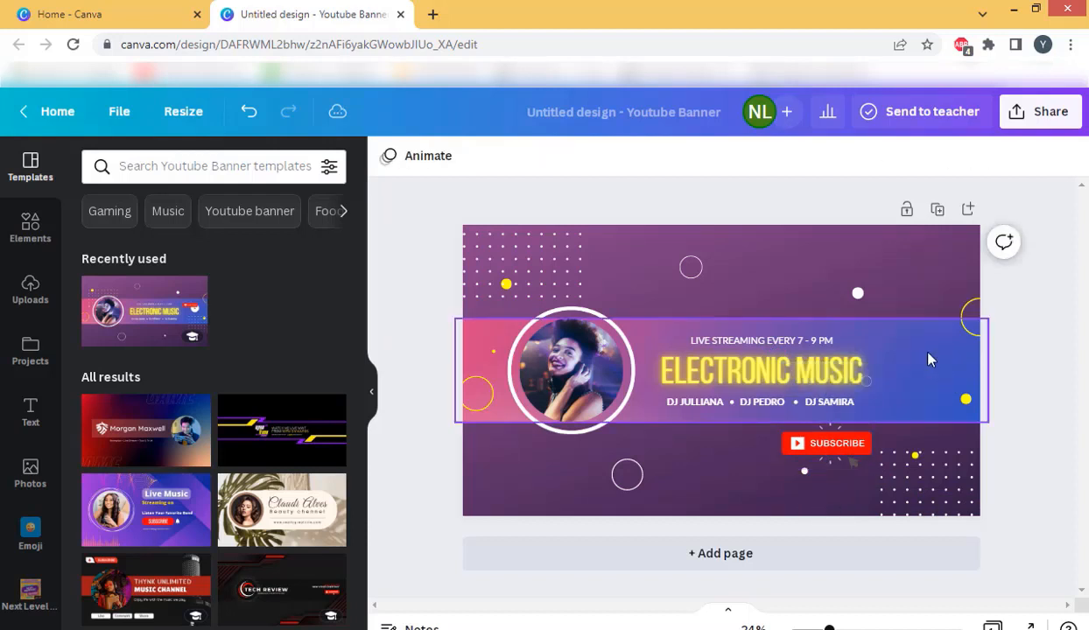
pyautogui.click(736, 346)
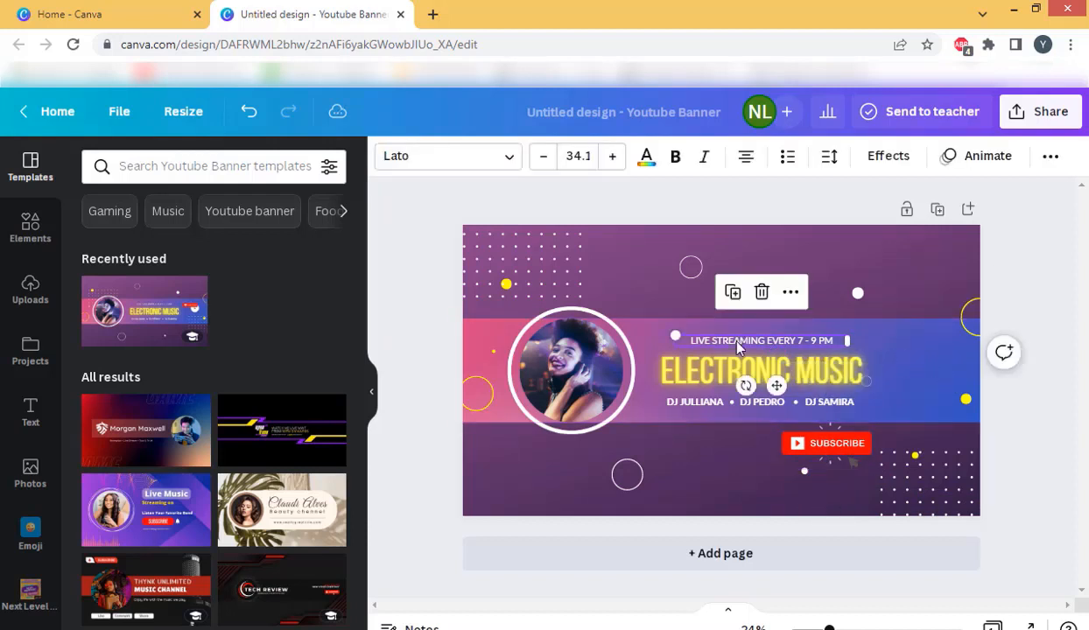
# Step: Detach the DJ photo from the circular frame and delete it
pyautogui.click(613, 350)
pyautogui.rightClick(601, 395)
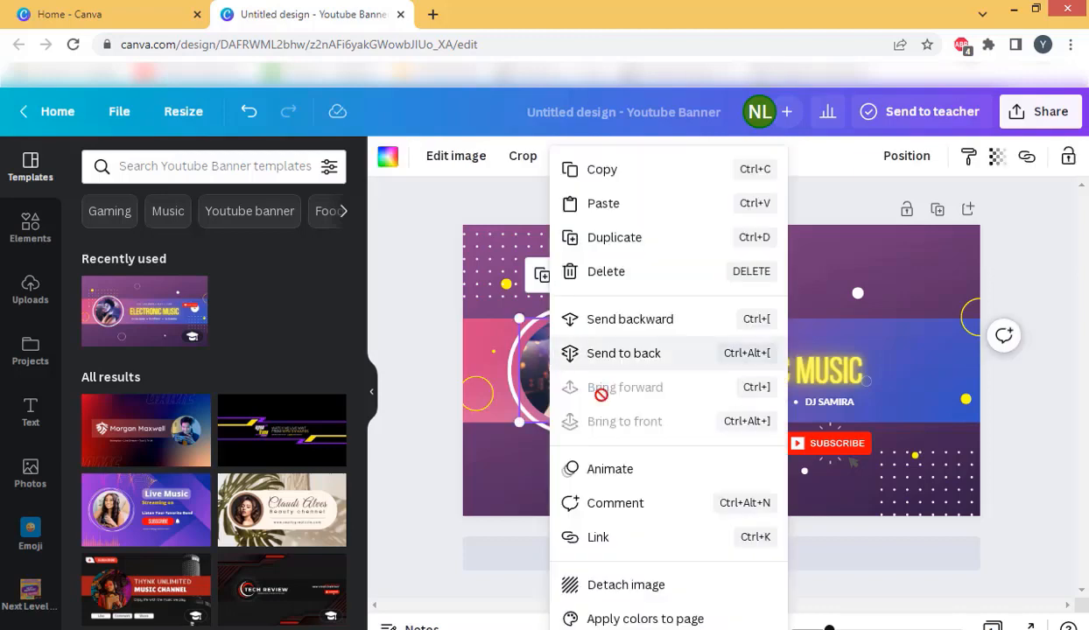
pyautogui.click(651, 584)
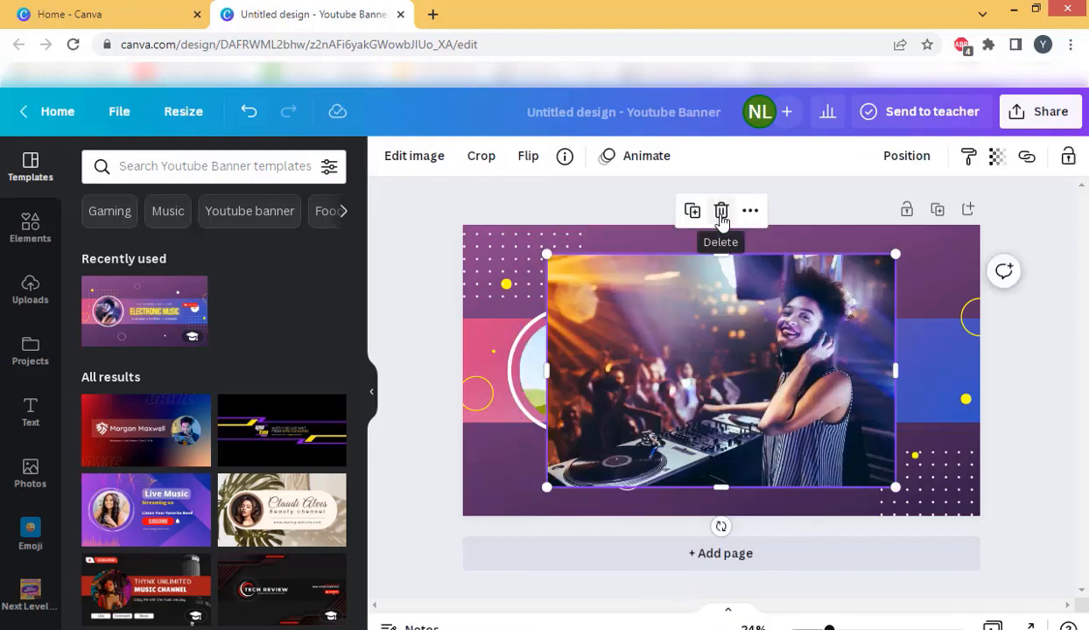
pyautogui.click(721, 211)
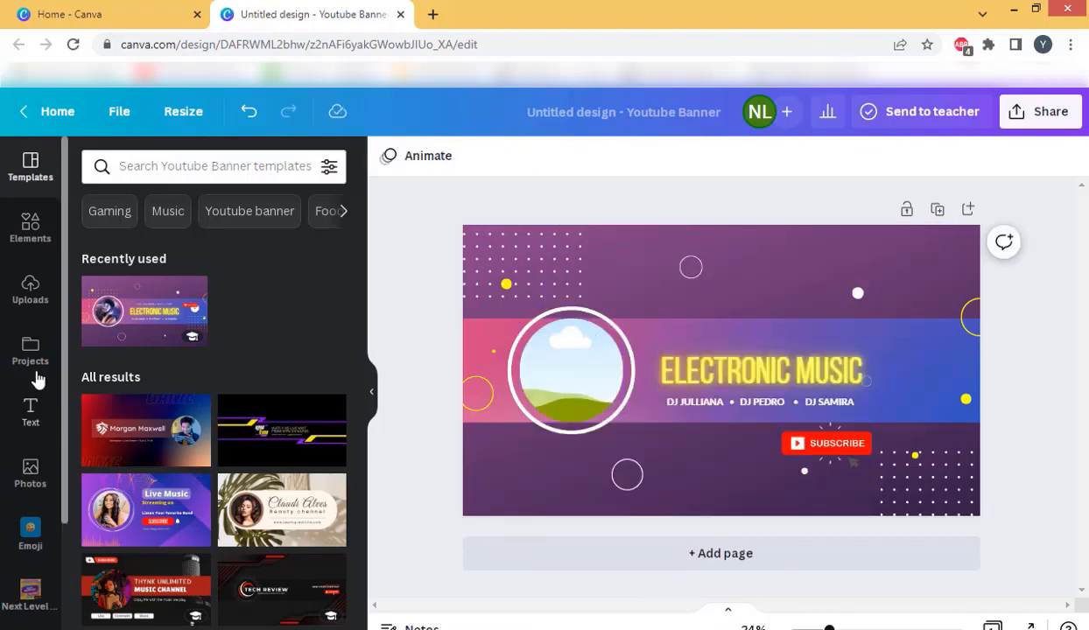
# Step: Add the uploaded Drama Queen logo to the banner and place it inside the empty circular frame
pyautogui.click(12, 286)
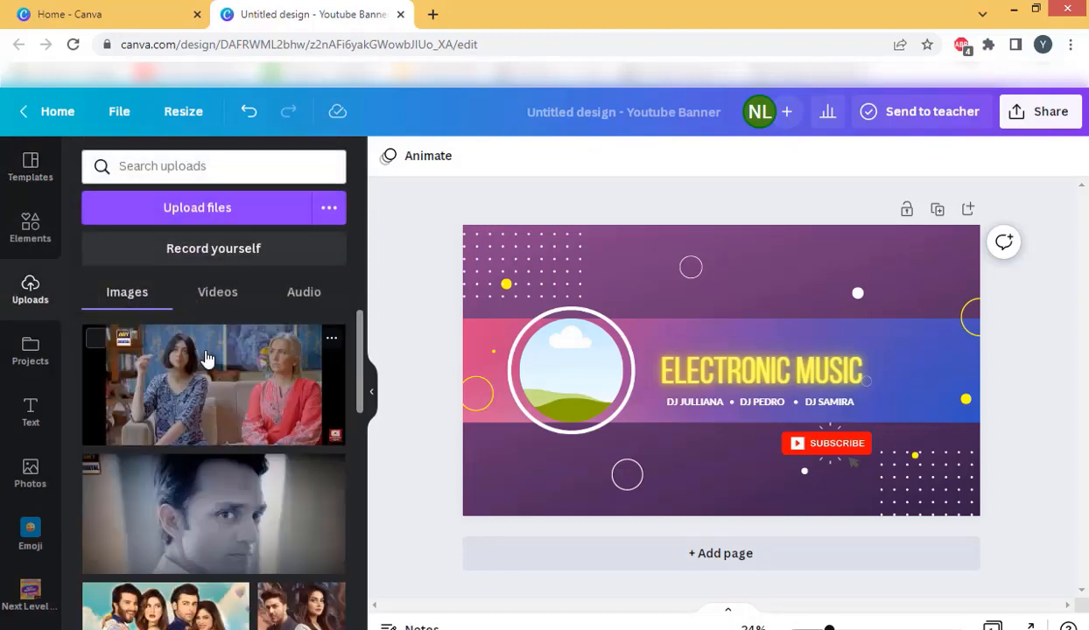
pyautogui.scroll(-10, 223, 420)
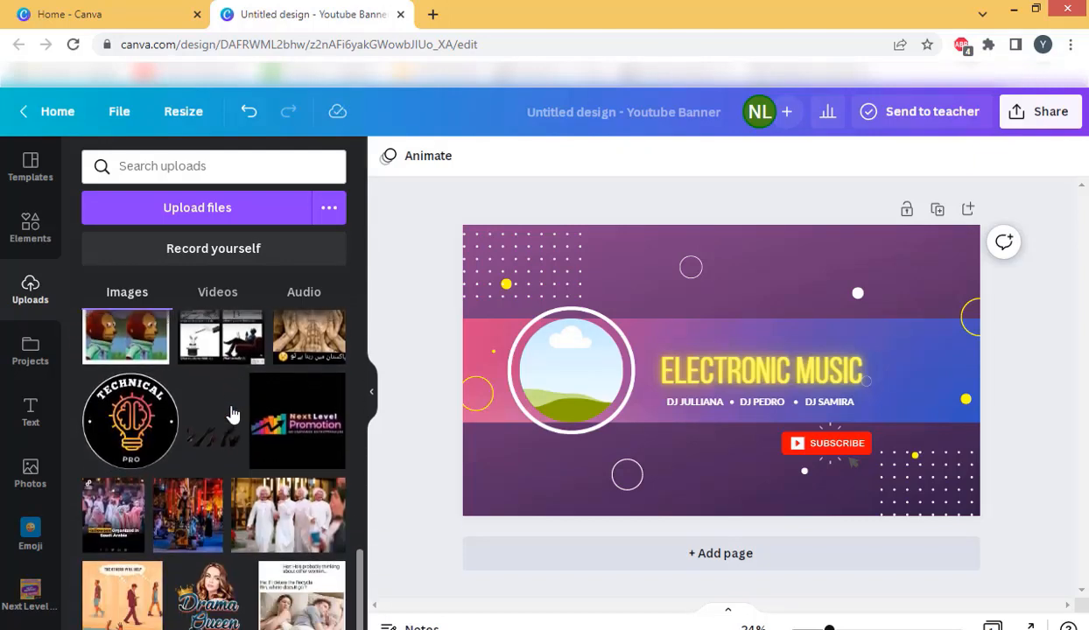
pyautogui.click(212, 590)
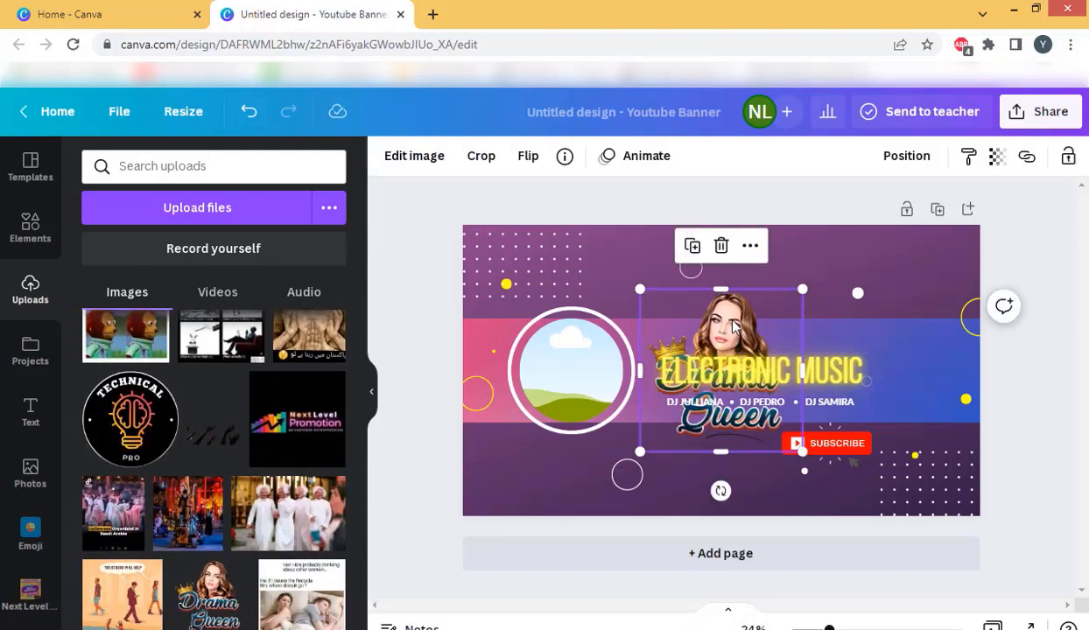
pyautogui.moveTo(733, 325); pyautogui.dragTo(580, 338)
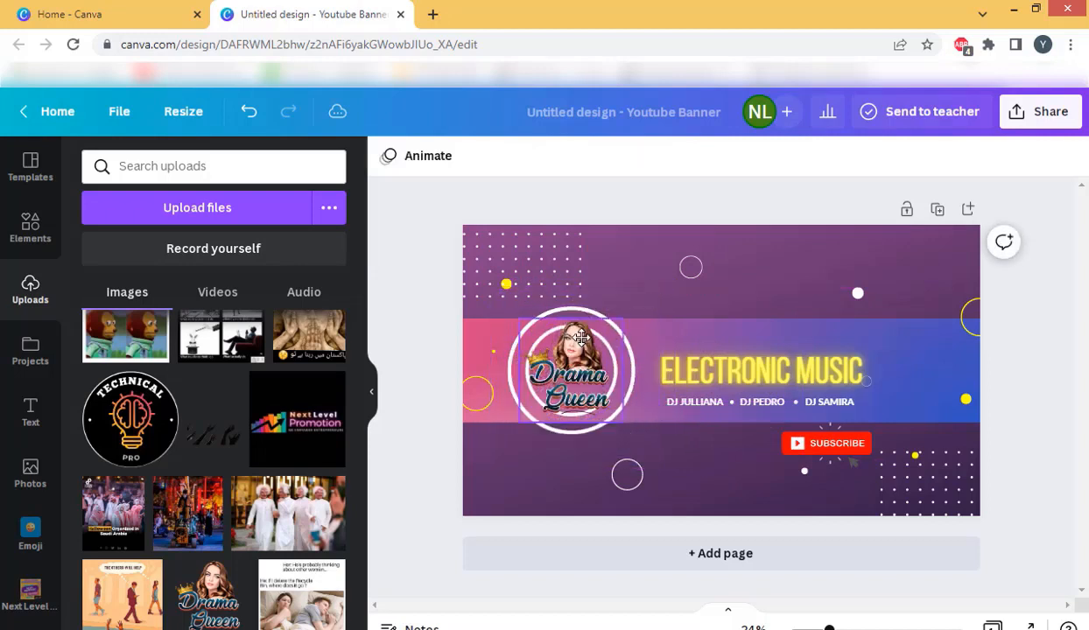
# Step: Shrink the circular frame holding the Drama Queen logo and centre it within the outer white ring
pyautogui.click(528, 326)
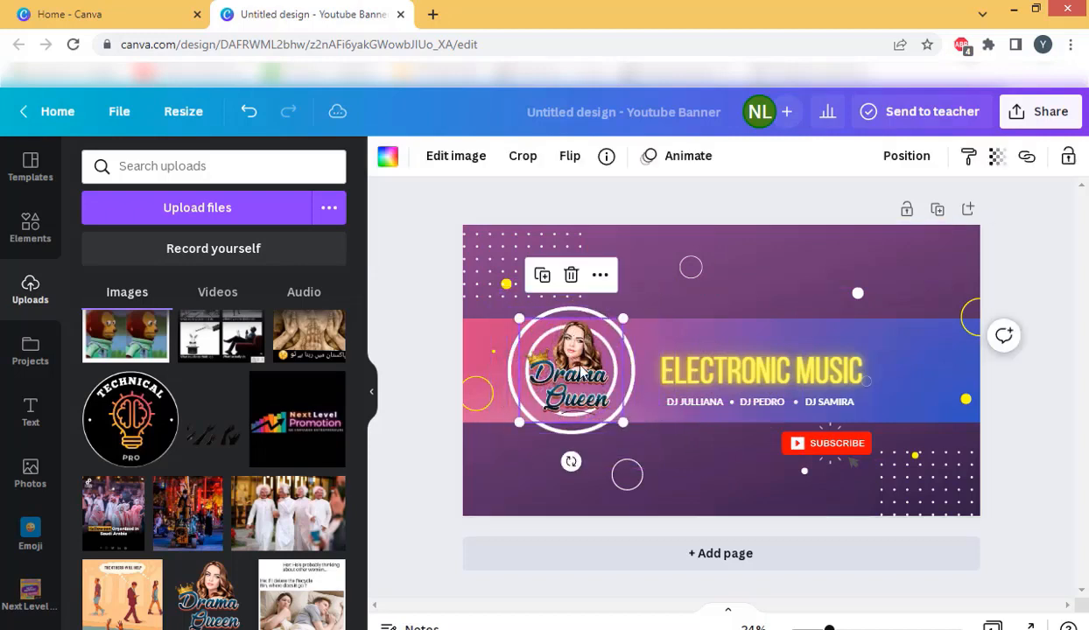
pyautogui.moveTo(520, 315); pyautogui.dragTo(537, 336)
pyautogui.moveTo(563, 390); pyautogui.dragTo(560, 384)
pyautogui.click(442, 343)
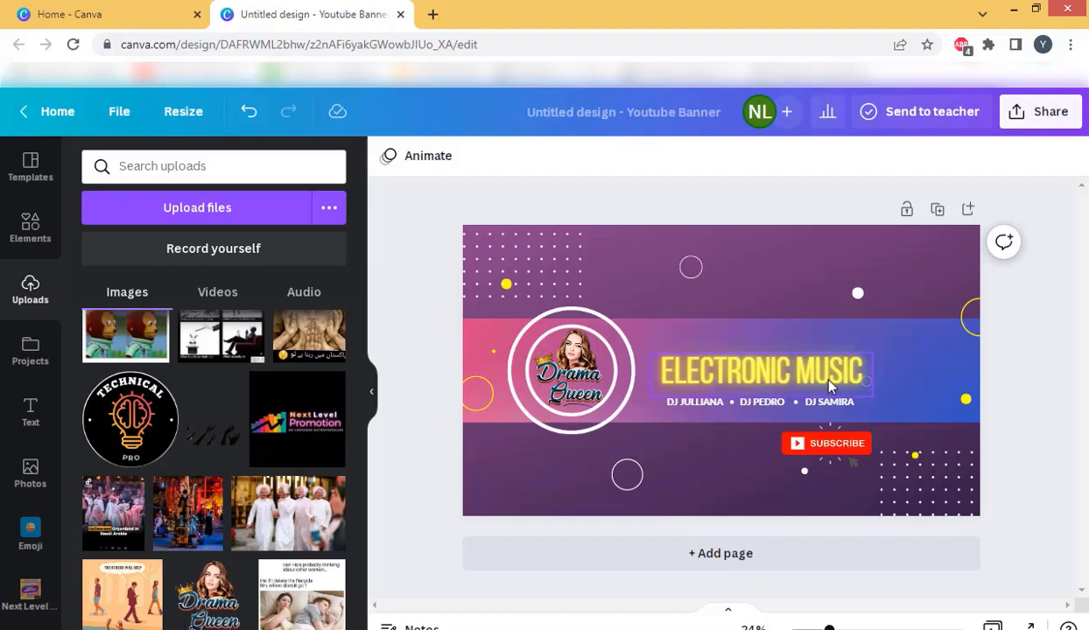
# Step: Move the "ELECTRONIC MUSIC" title up and replace its text with "SHAKAL ACHI HAI ISLIAY BAAT ACHI NAHE KARTI"
pyautogui.moveTo(735, 380); pyautogui.dragTo(736, 347)
pyautogui.doubleClick(738, 348)
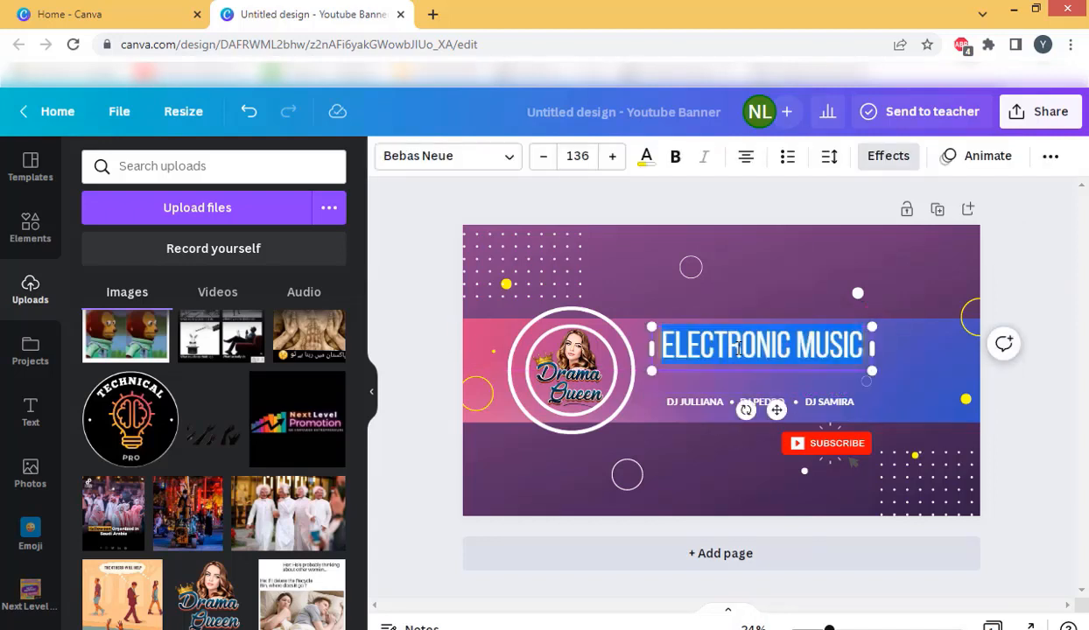
pyautogui.write('S')
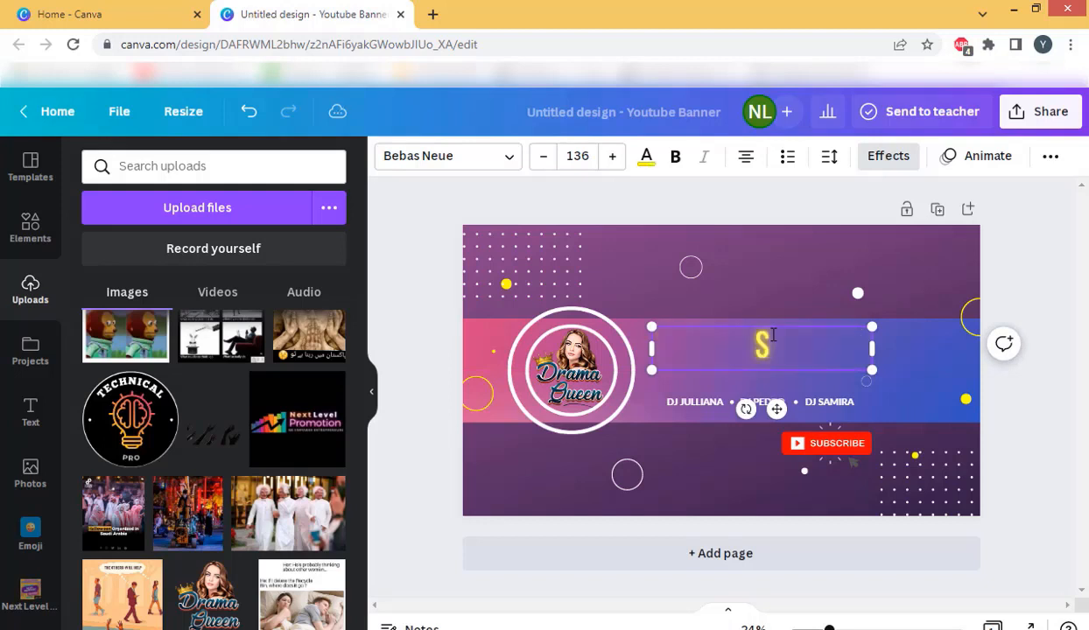
pyautogui.write('HAKAL ACHI')
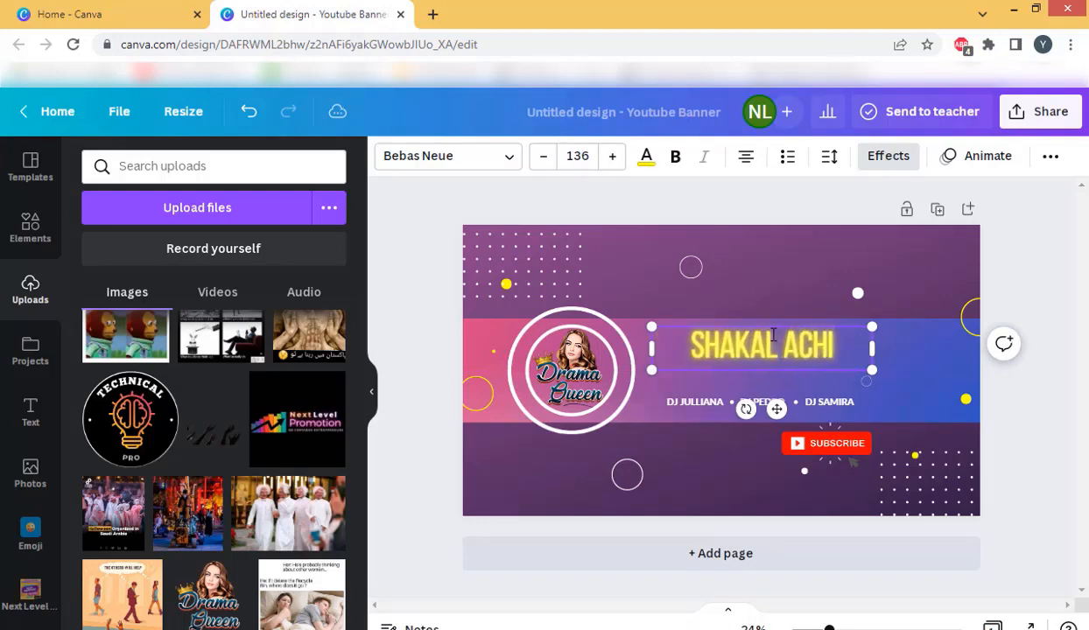
pyautogui.write(' HAI ISLIAY')
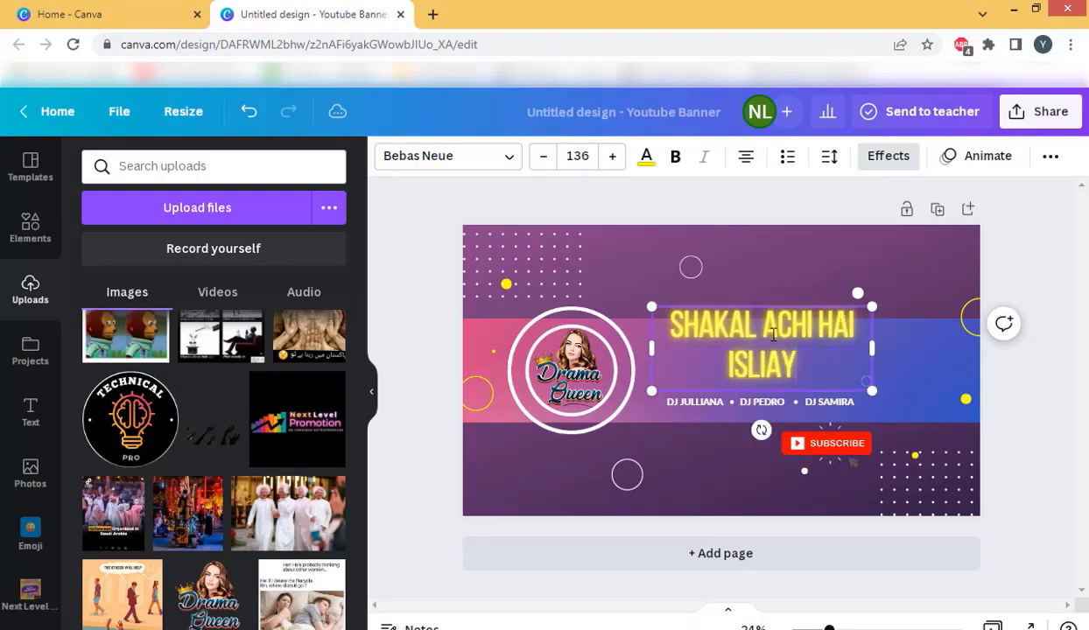
pyautogui.write(' BAAT ACHI ANHE')
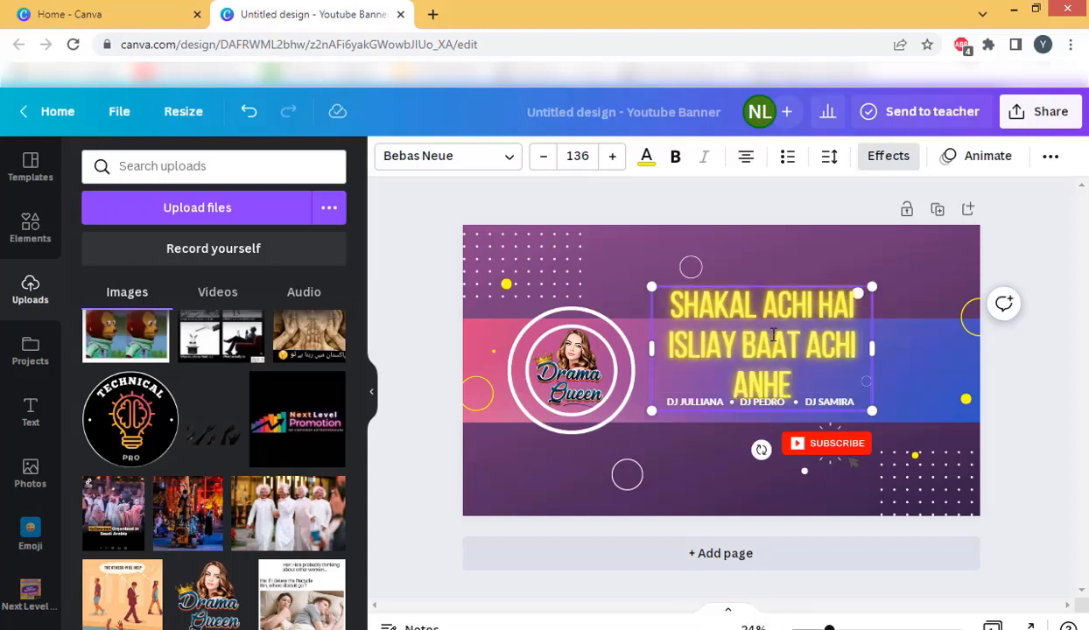
pyautogui.press('BackSpace')
pyautogui.press('BackSpace')
pyautogui.press('BackSpace')
pyautogui.press('BackSpace')
pyautogui.write('NA')
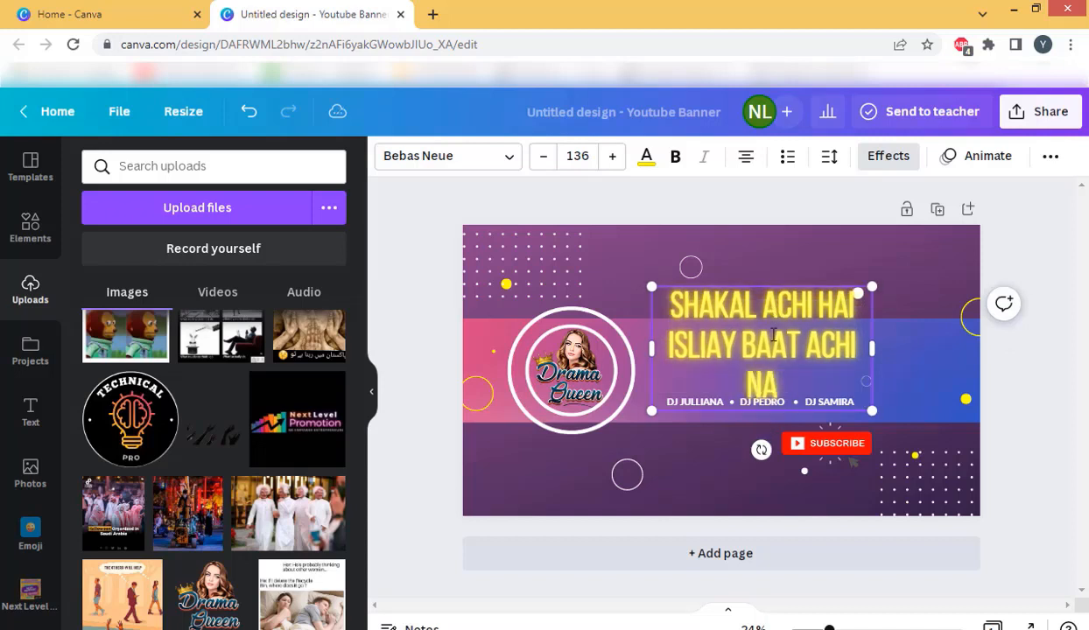
pyautogui.write('HE KARTI')
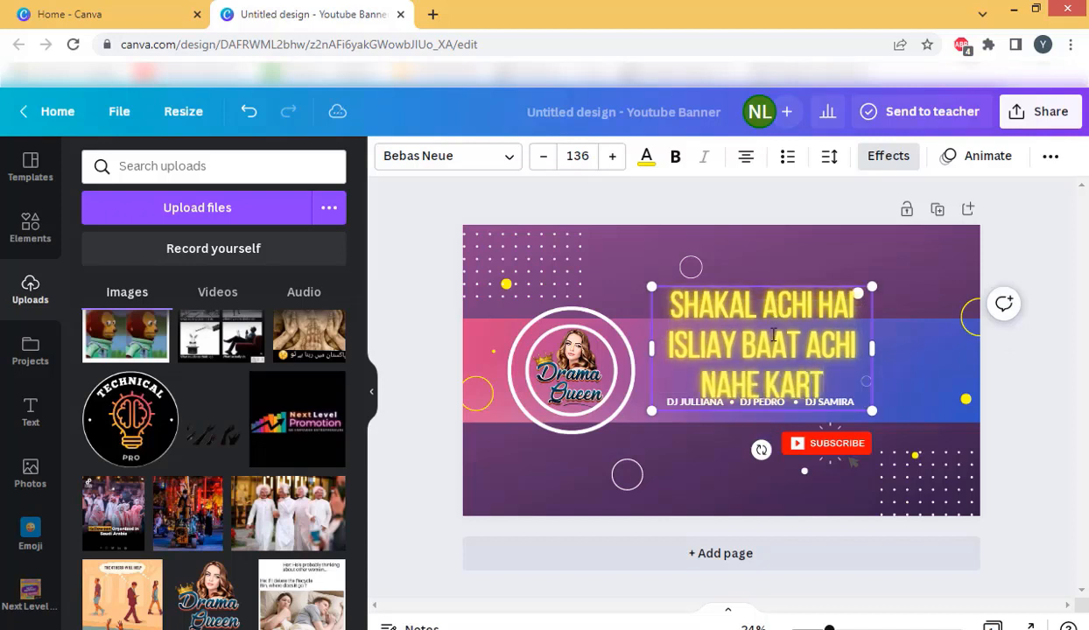
pyautogui.click(442, 289)
# Step: Nudge the title up and widen its text box toward the banner's right edge so it wraps onto two lines
pyautogui.click(707, 352)
pyautogui.moveTo(705, 349); pyautogui.dragTo(699, 343)
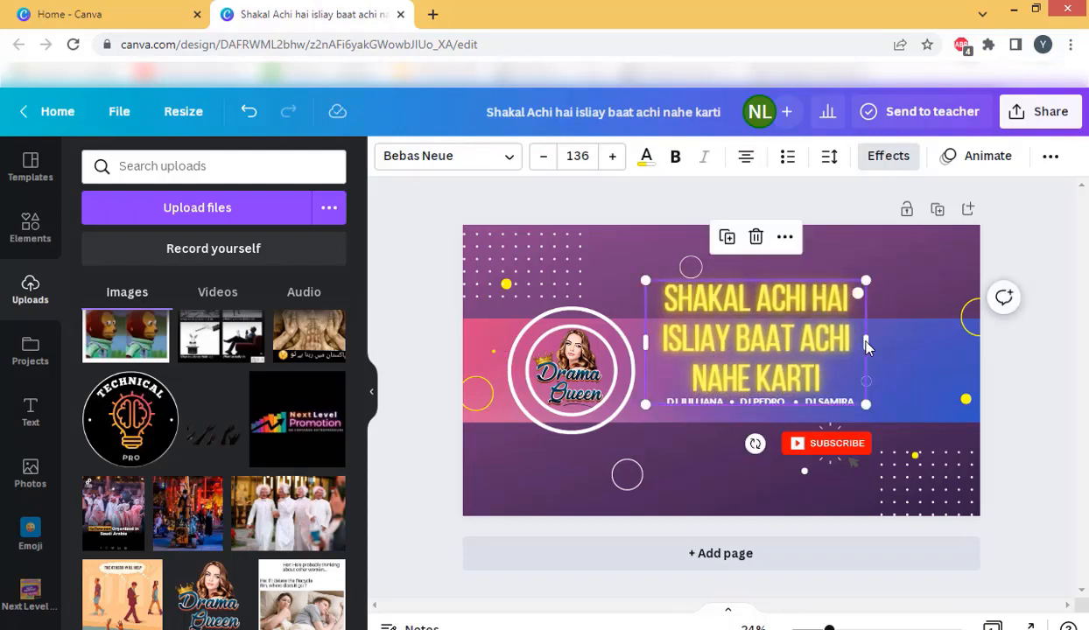
pyautogui.moveTo(872, 340); pyautogui.dragTo(970, 334)
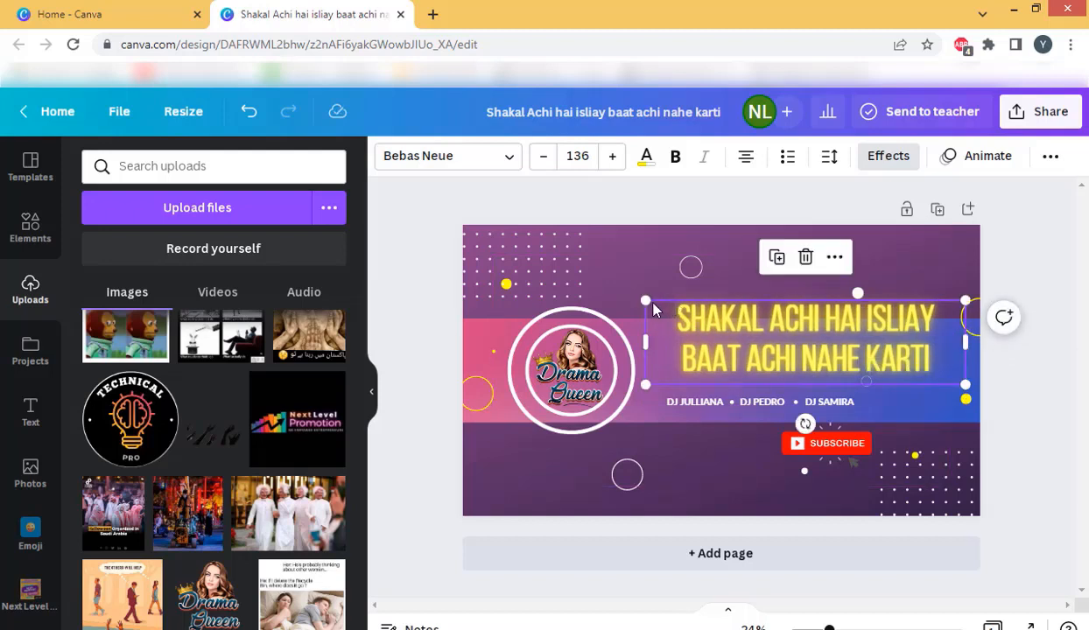
# Step: Reduce the title's font size to 112 and move it onto the coloured band beside the circular logo
pyautogui.moveTo(646, 301)
pyautogui.mouseDown()
pyautogui.moveTo(690, 311)
pyautogui.moveTo(629, 295)
pyautogui.moveTo(678, 310)
pyautogui.moveTo(656, 302)
pyautogui.mouseUp()
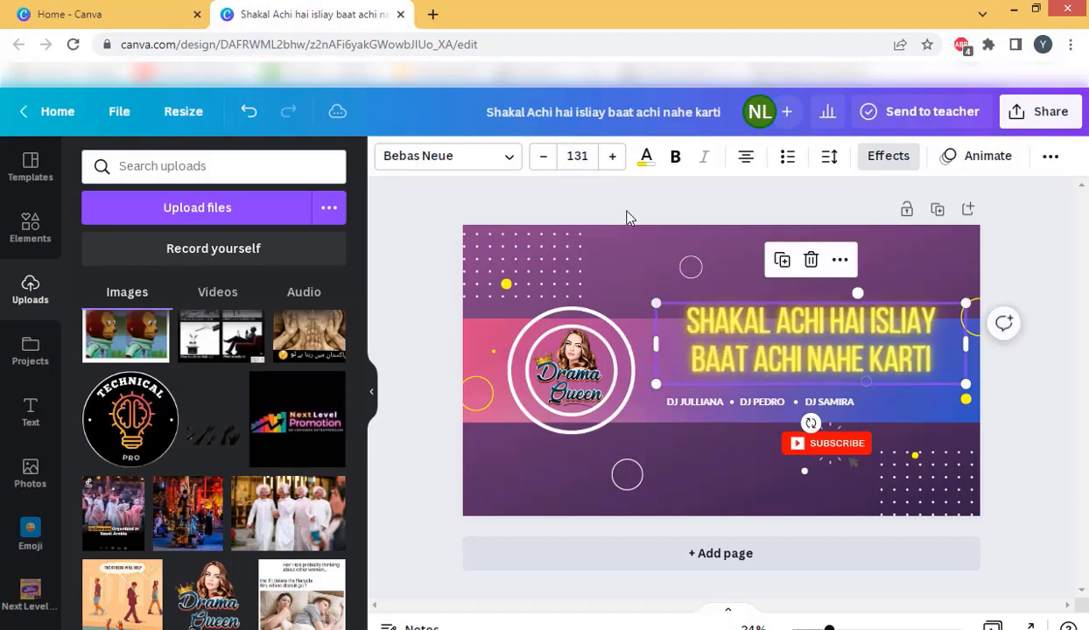
pyautogui.click(538, 168)
pyautogui.click(537, 169)
pyautogui.click(538, 169)
pyautogui.click(537, 168)
pyautogui.click(537, 169)
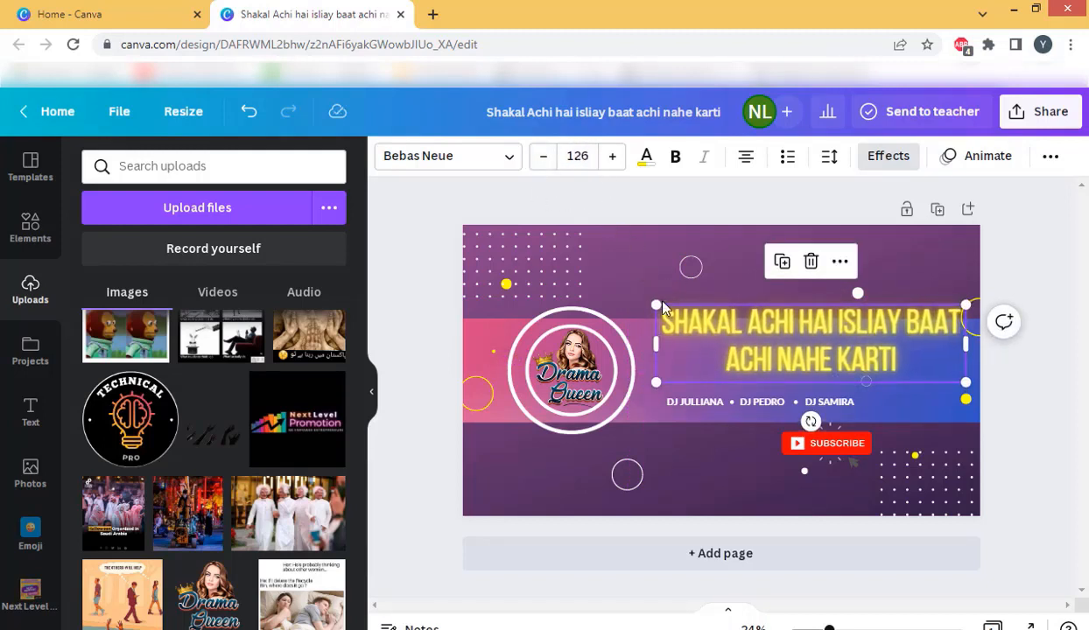
pyautogui.moveTo(656, 305); pyautogui.dragTo(688, 318)
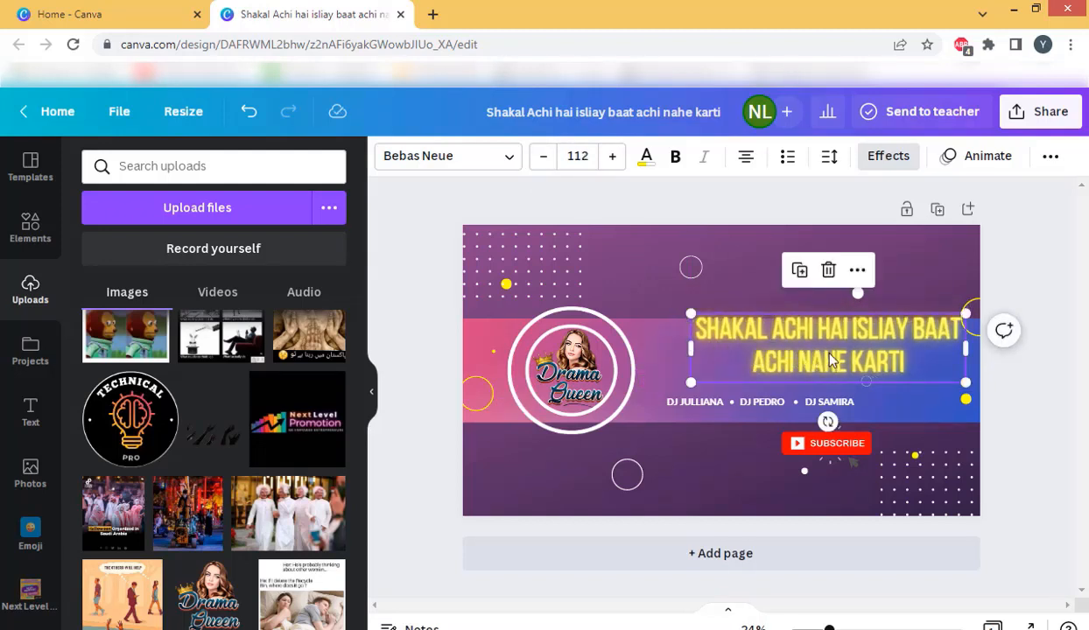
pyautogui.moveTo(830, 360); pyautogui.dragTo(782, 365)
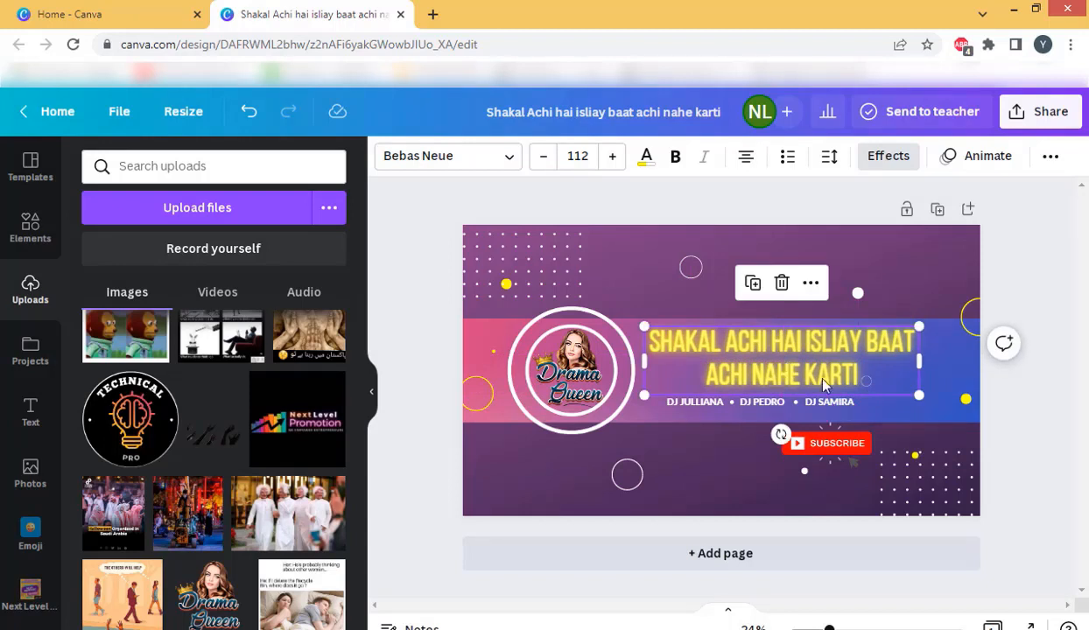
# Step: Delete the second and third DJ names under the title together with their separator dots, keeping only the first name
pyautogui.click(1044, 448)
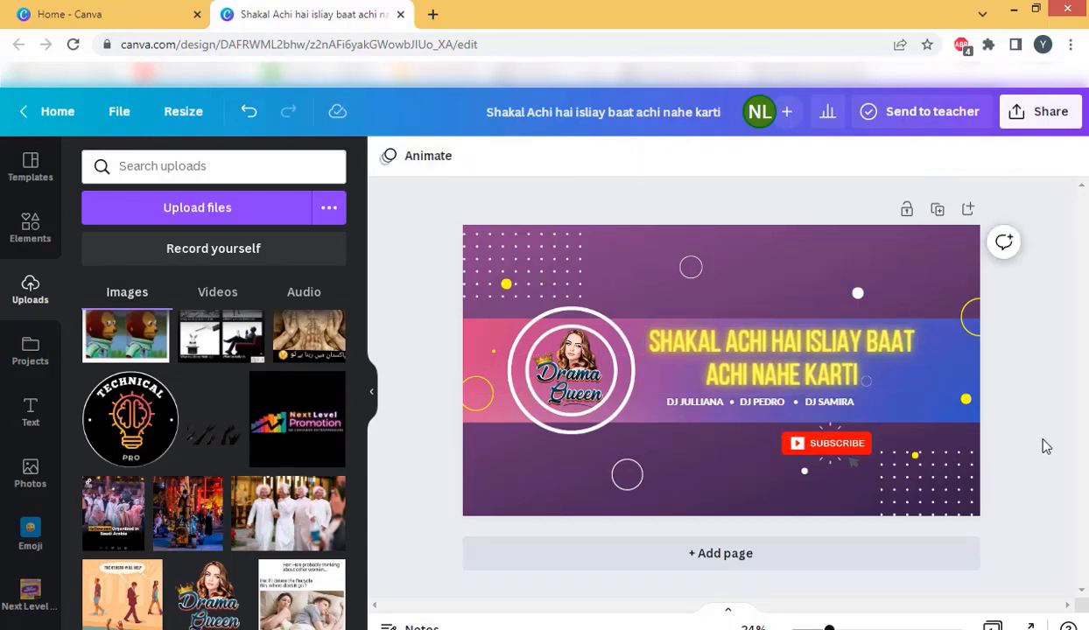
pyautogui.click(762, 404)
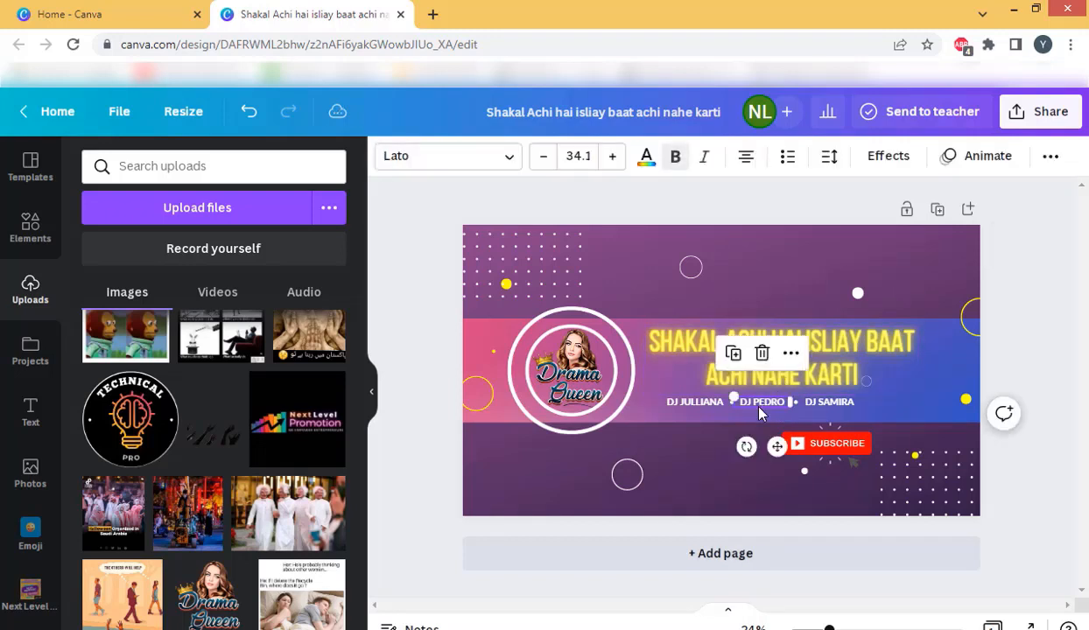
pyautogui.click(843, 405)
pyautogui.press('Delete')
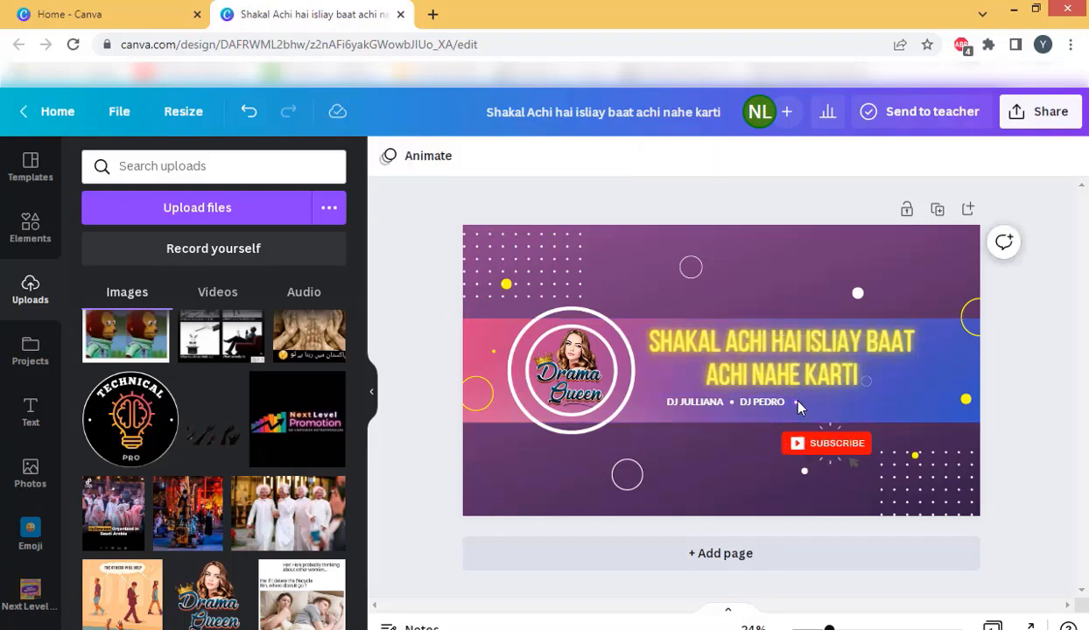
pyautogui.click(762, 403)
pyautogui.press('Delete')
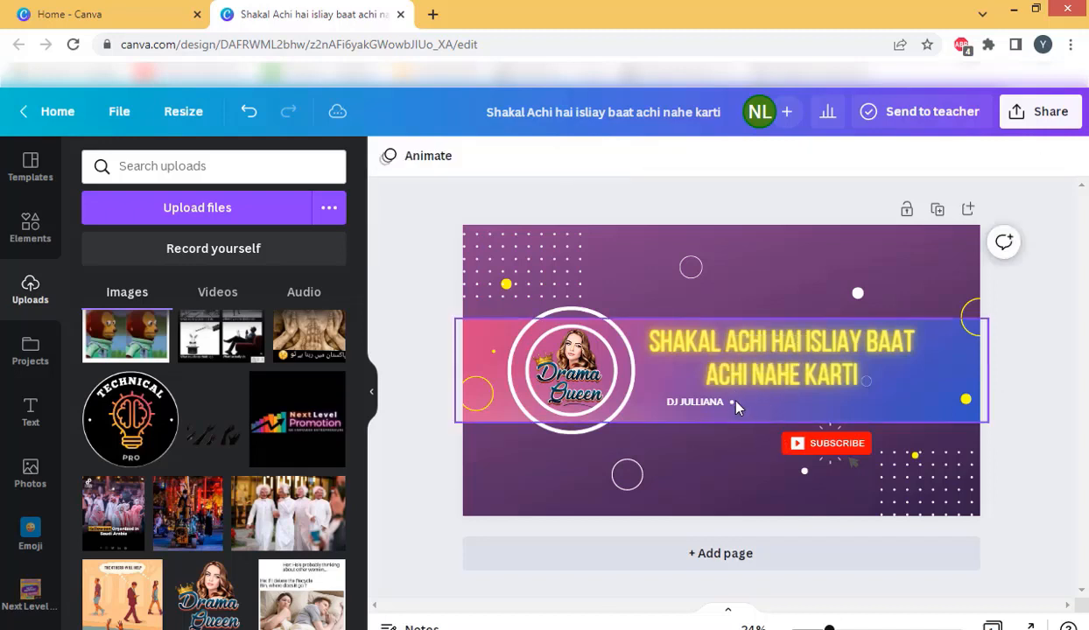
pyautogui.click(732, 403)
pyautogui.press('Delete')
# Step: Nudge the remaining DJ name to the right, switch to Notepad and copy the line "Satirical Social Commentary Blended with FUN"
pyautogui.moveTo(697, 405); pyautogui.dragTo(710, 402)
pyautogui.hotkey('alt', 'Tab')
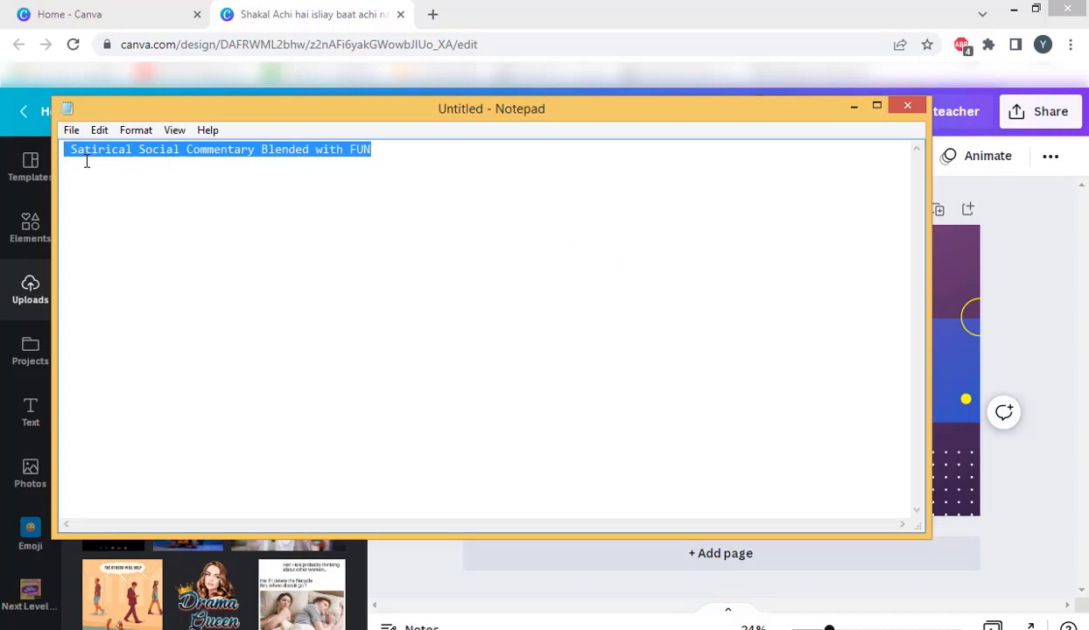
pyautogui.rightClick(348, 149)
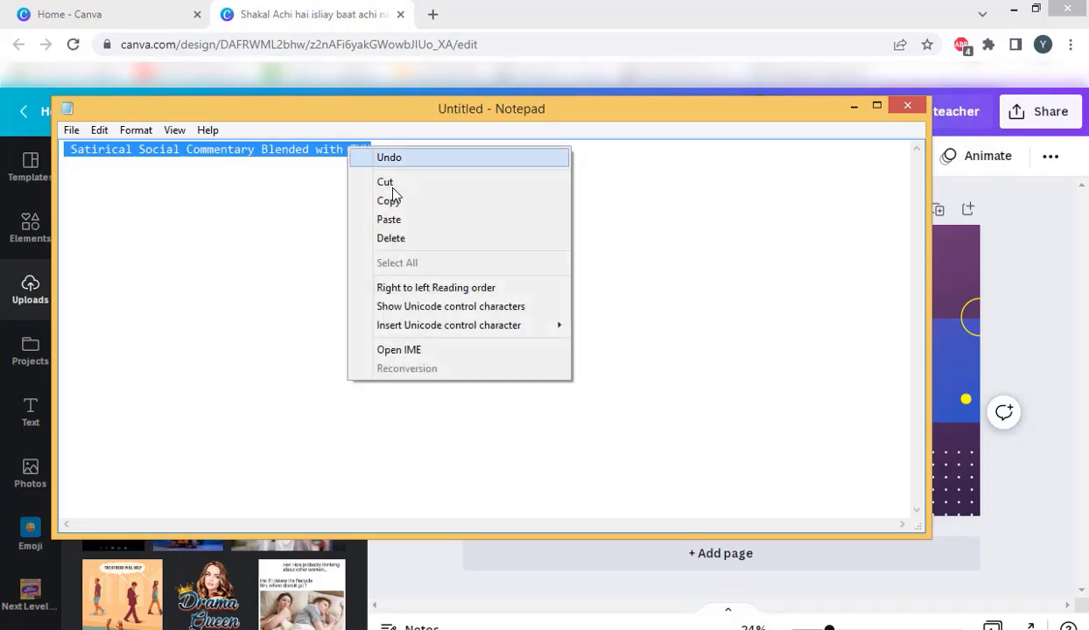
pyautogui.click(400, 195)
pyautogui.click(327, 7)
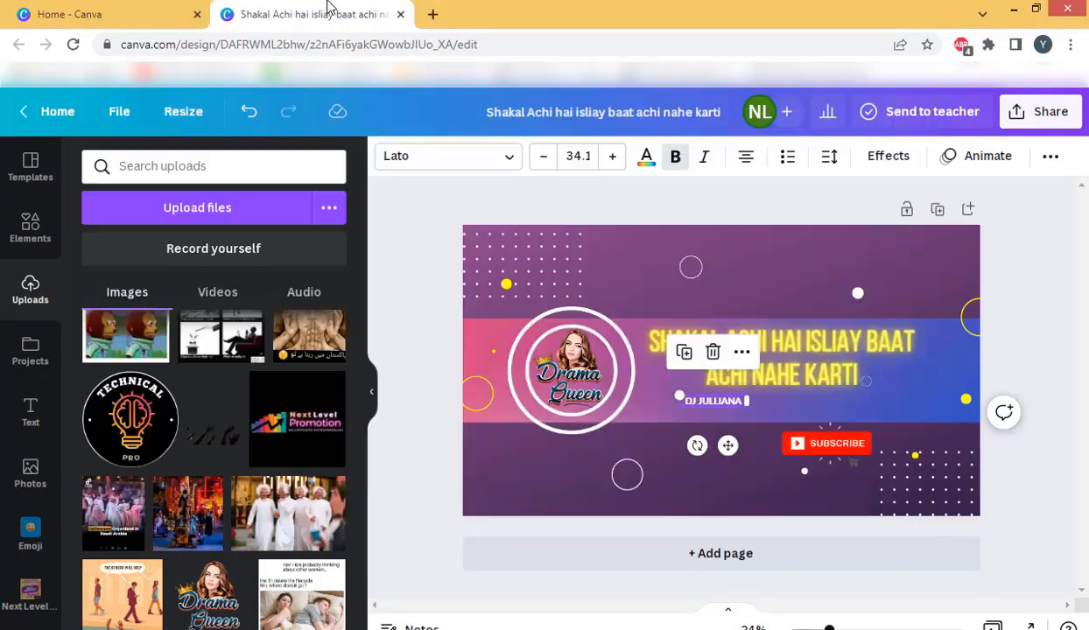
# Step: Replace the remaining DJ name with the copied tagline "Satirical Social Commentary Blended with FUN" and fit it on one line beneath the title
pyautogui.doubleClick(723, 403)
pyautogui.rightClick(723, 403)
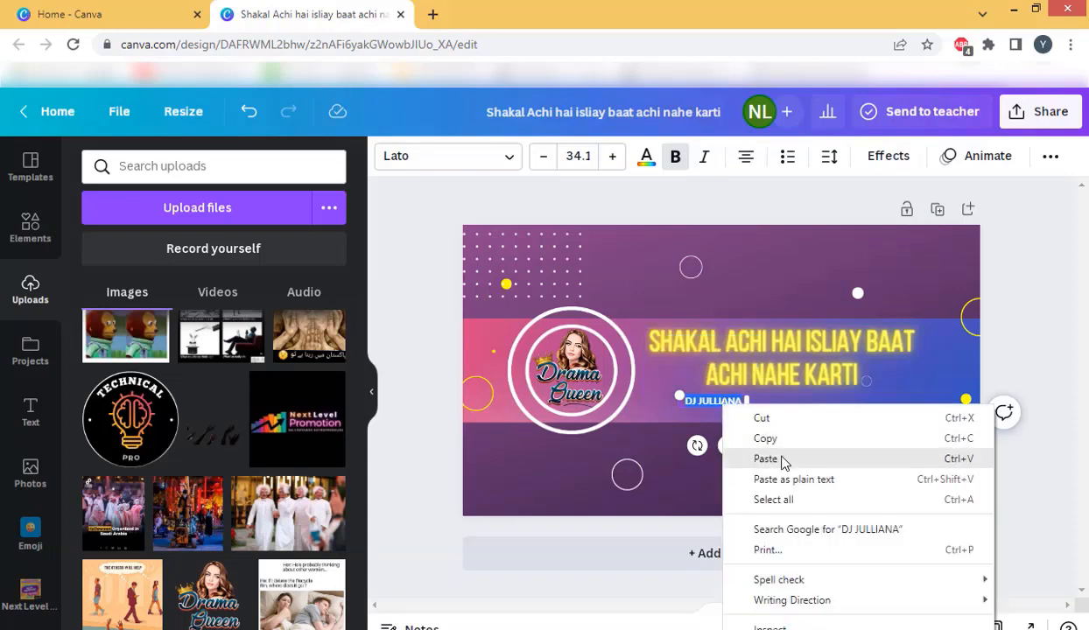
pyautogui.click(779, 457)
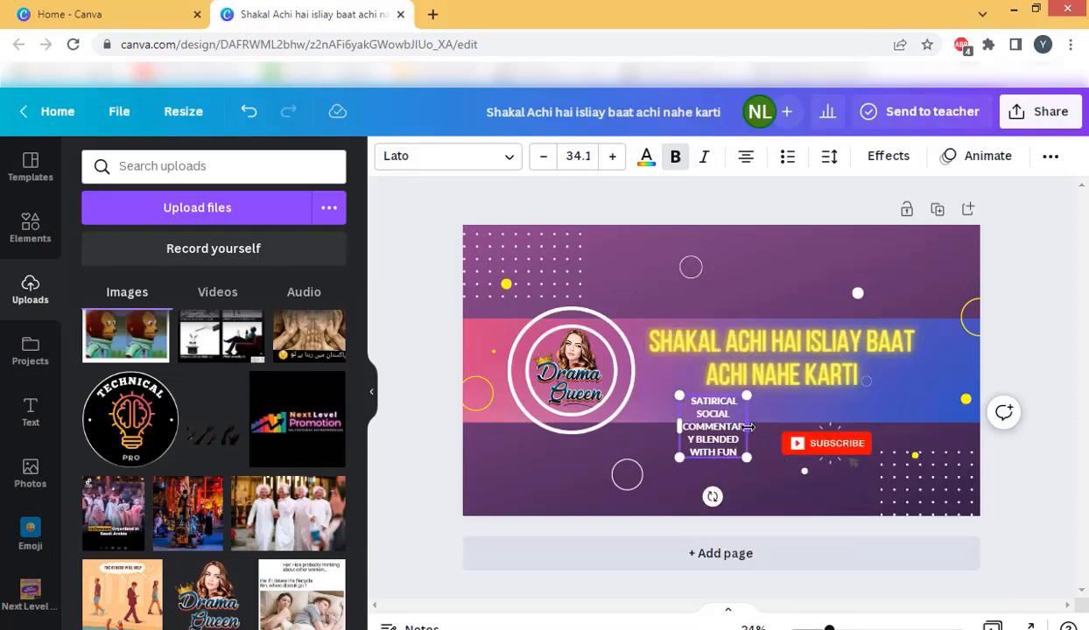
pyautogui.moveTo(746, 426); pyautogui.dragTo(987, 407)
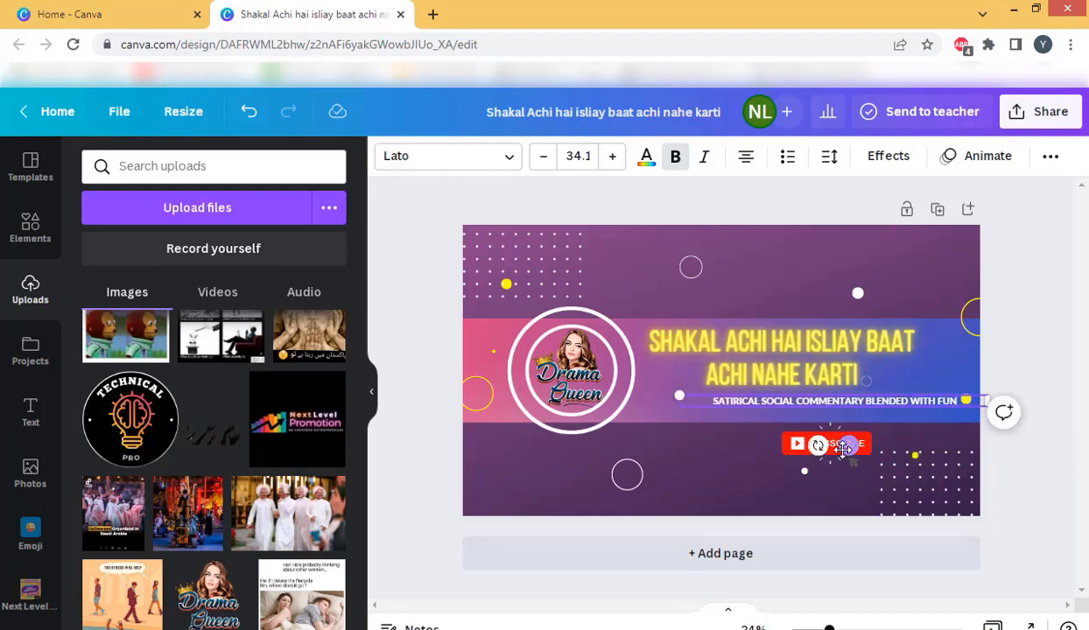
pyautogui.moveTo(847, 444); pyautogui.dragTo(803, 450)
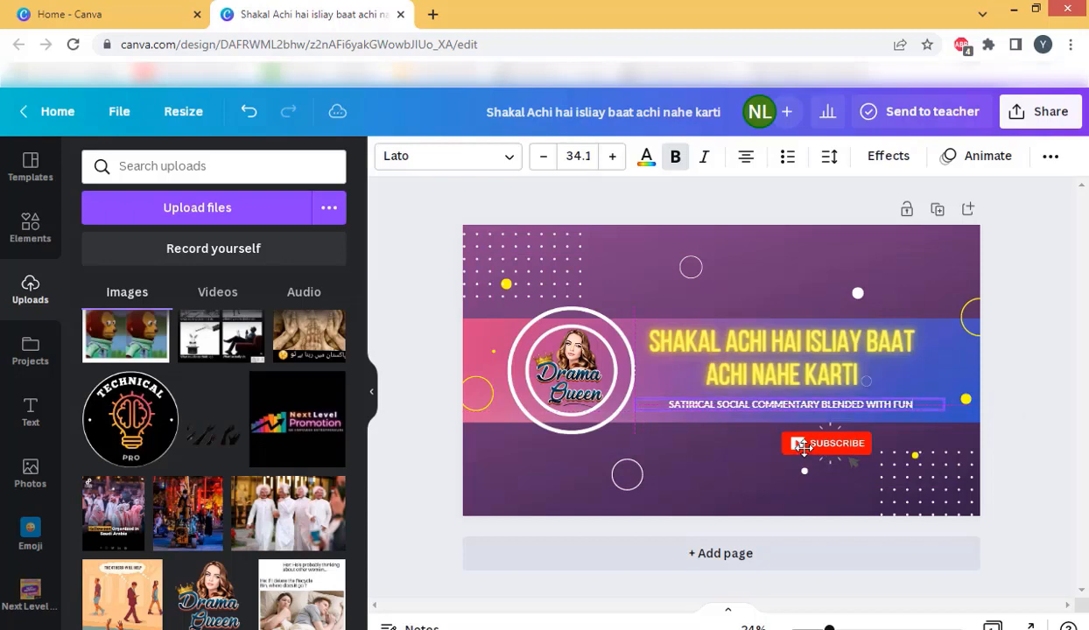
# Step: Set the tagline's font size to 42.1, widen its text box and shift it slightly down and right on the coloured band
pyautogui.click(614, 160)
pyautogui.click(614, 158)
pyautogui.click(614, 157)
pyautogui.click(613, 158)
pyautogui.click(613, 158)
pyautogui.click(613, 158)
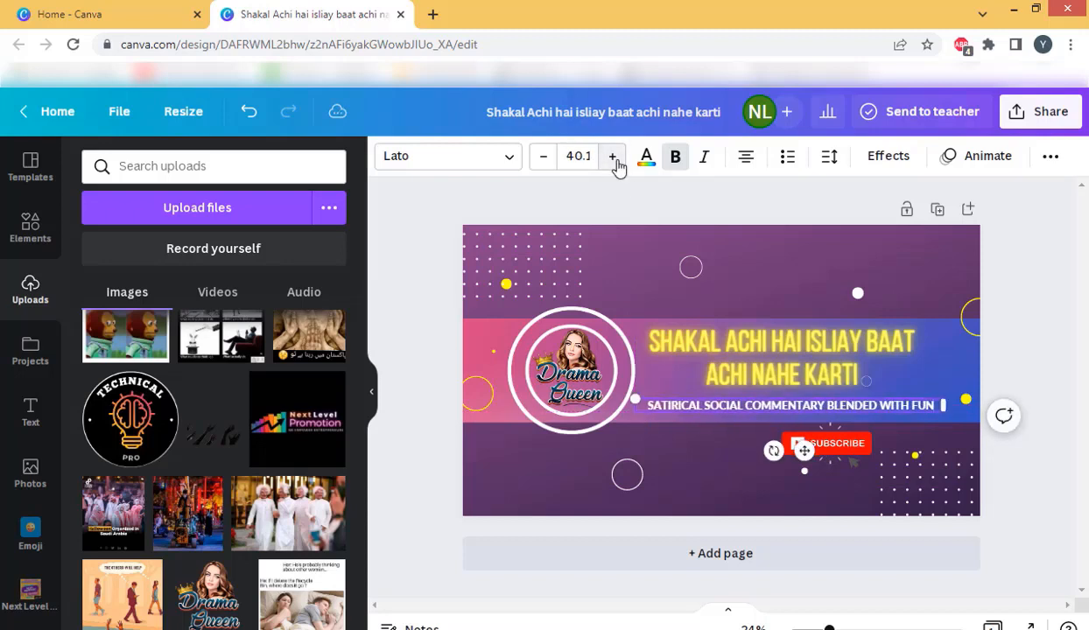
pyautogui.click(614, 157)
pyautogui.click(613, 158)
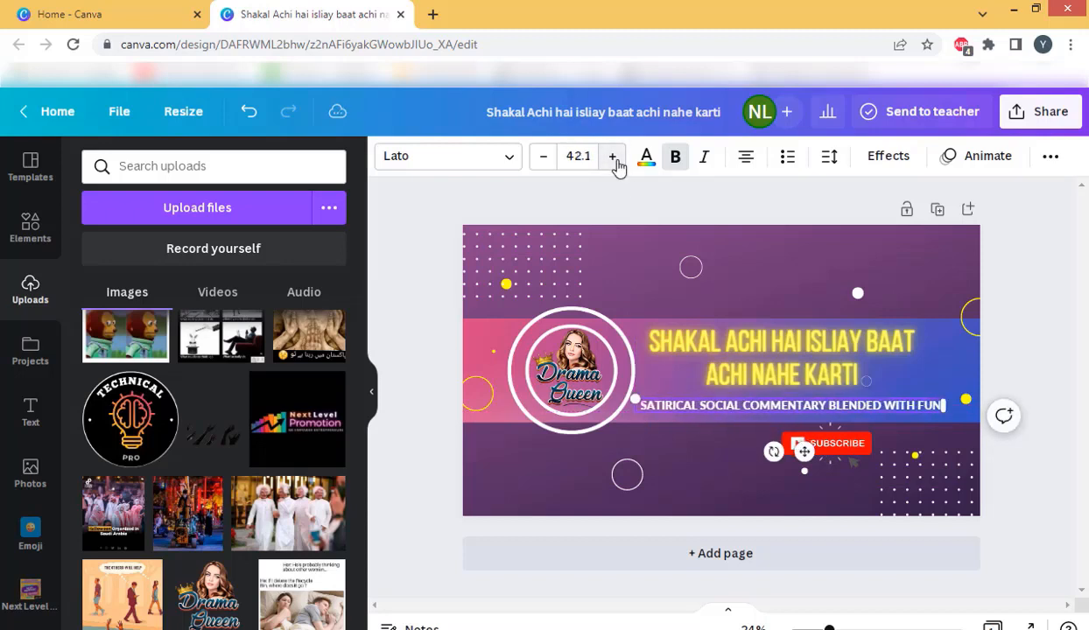
pyautogui.moveTo(945, 405)
pyautogui.mouseDown()
pyautogui.moveTo(987, 406)
pyautogui.moveTo(965, 399)
pyautogui.mouseUp()
pyautogui.click(935, 382)
pyautogui.click(888, 397)
# Step: Move the small yellow dot from the right end of the coloured band to the purple background above it
pyautogui.click(963, 400)
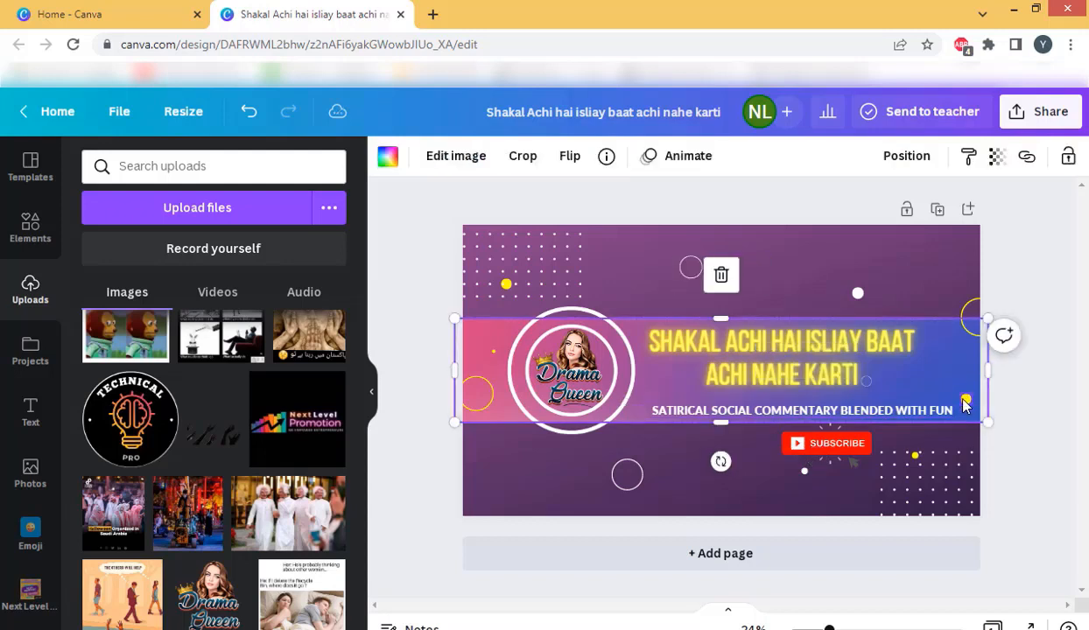
pyautogui.click(963, 400)
pyautogui.moveTo(981, 443); pyautogui.dragTo(953, 305)
# Step: Reposition the tagline just beneath the title and enlarge its font size to 46.1
pyautogui.click(873, 393)
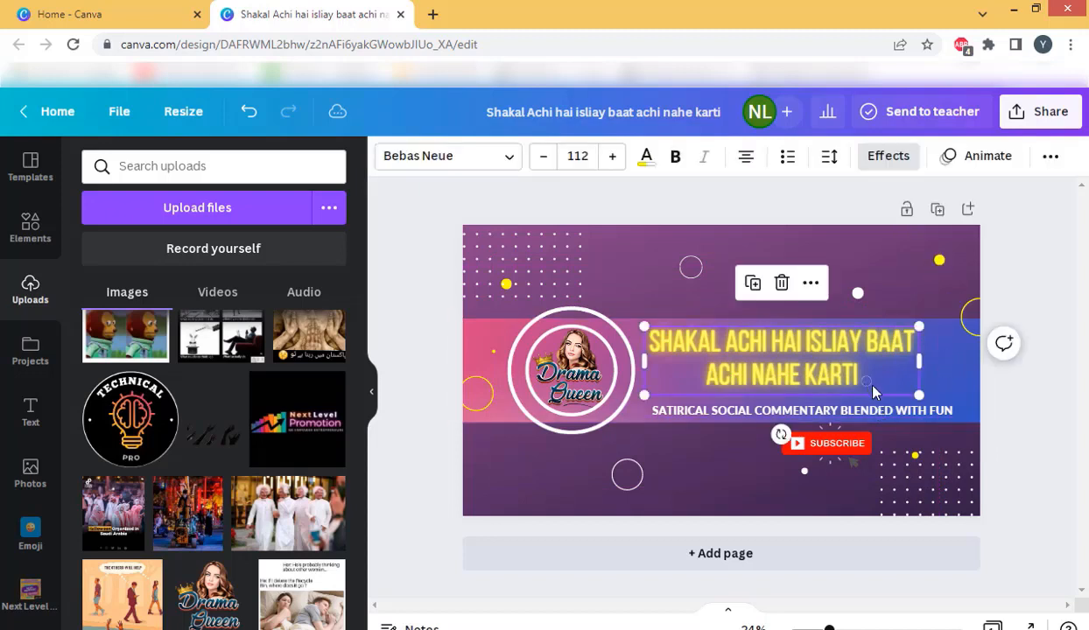
pyautogui.moveTo(862, 418); pyautogui.dragTo(851, 410)
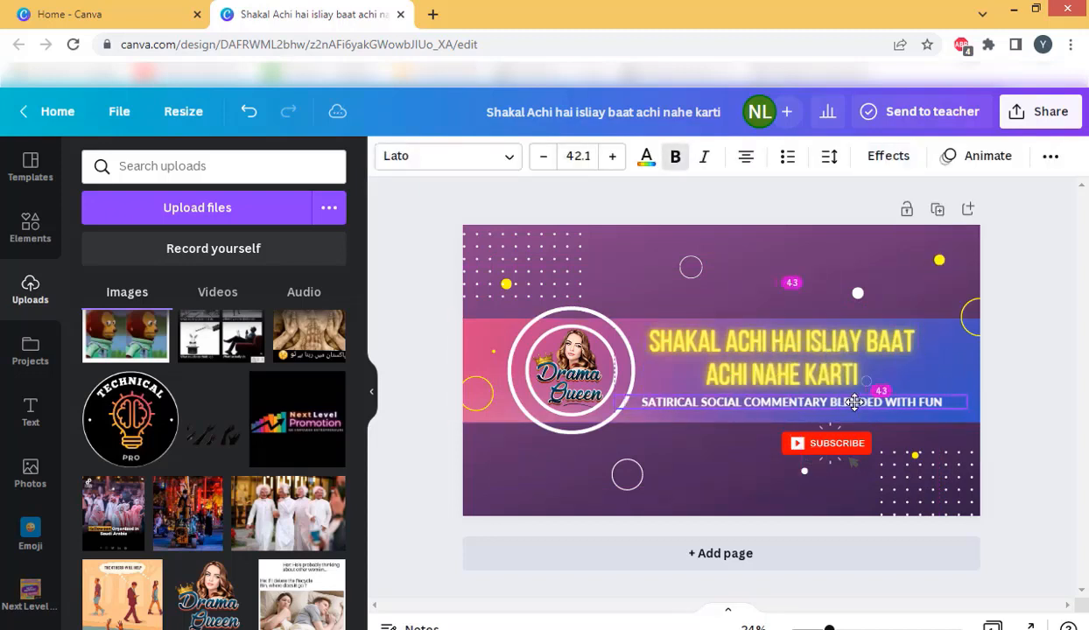
pyautogui.click(612, 156)
pyautogui.click(612, 156)
pyautogui.click(612, 156)
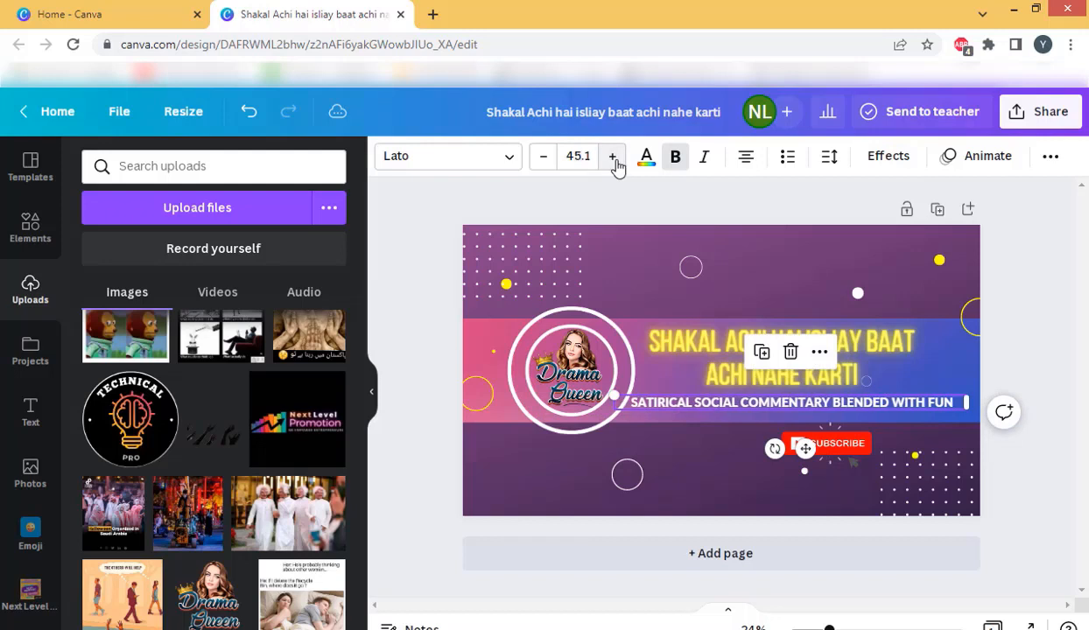
pyautogui.click(612, 156)
pyautogui.click(429, 267)
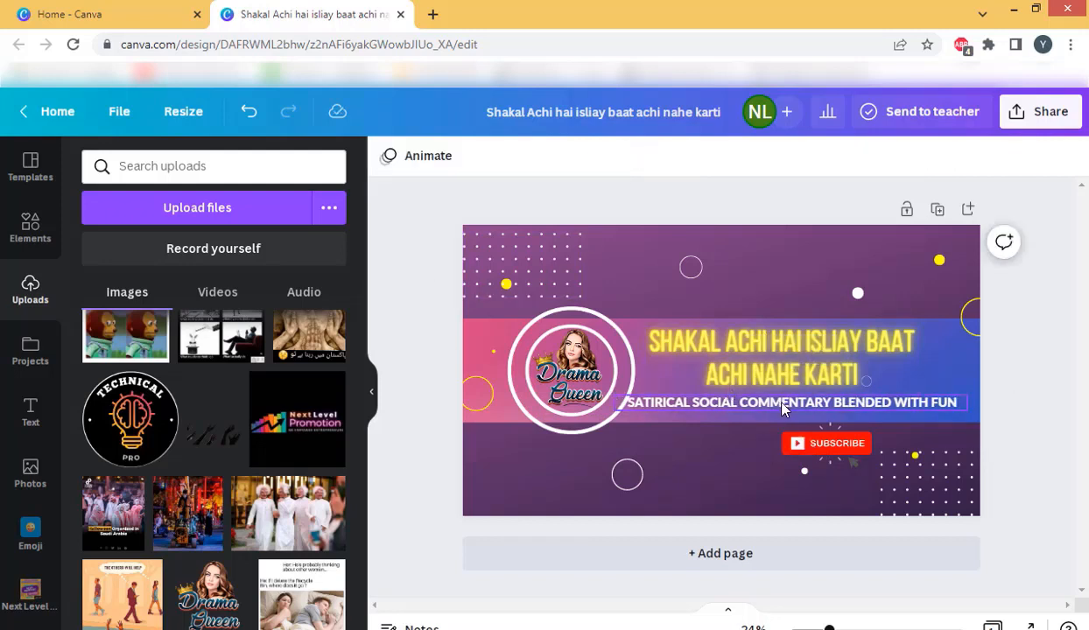
pyautogui.moveTo(783, 409); pyautogui.dragTo(793, 414)
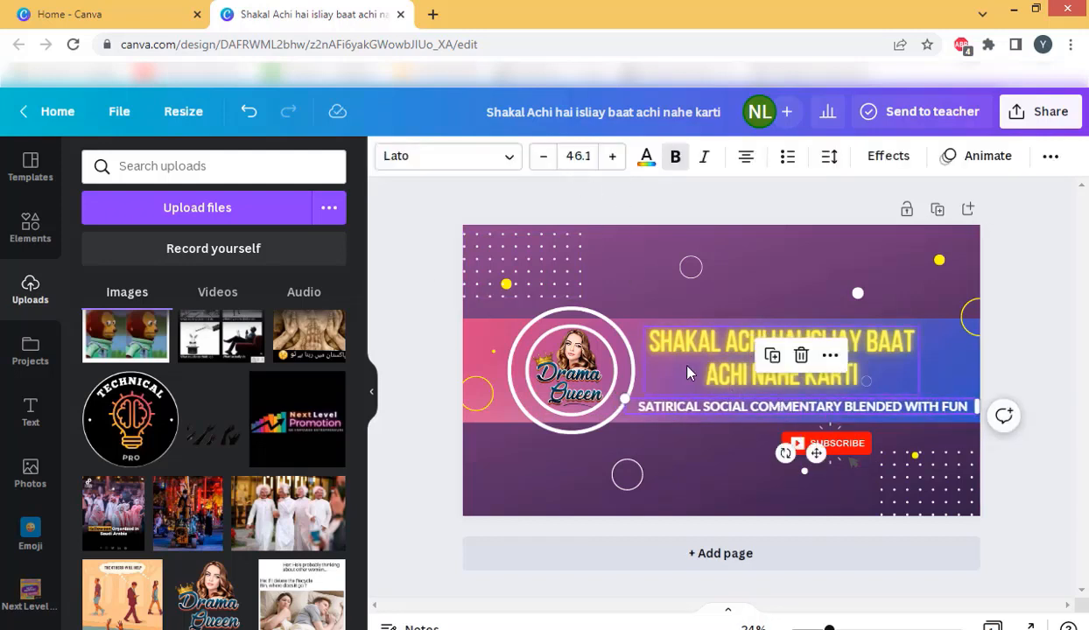
# Step: Scale the tagline down to a font size of about 40.2 and centre it beneath the title on the coloured band
pyautogui.moveTo(621, 398); pyautogui.dragTo(661, 404)
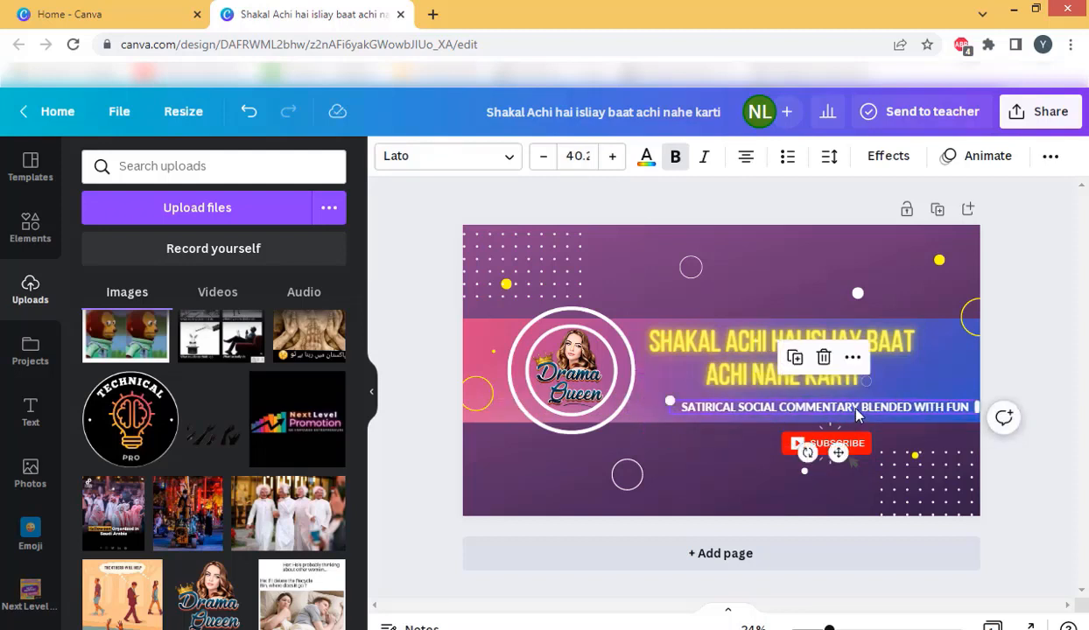
pyautogui.moveTo(857, 415); pyautogui.dragTo(816, 404)
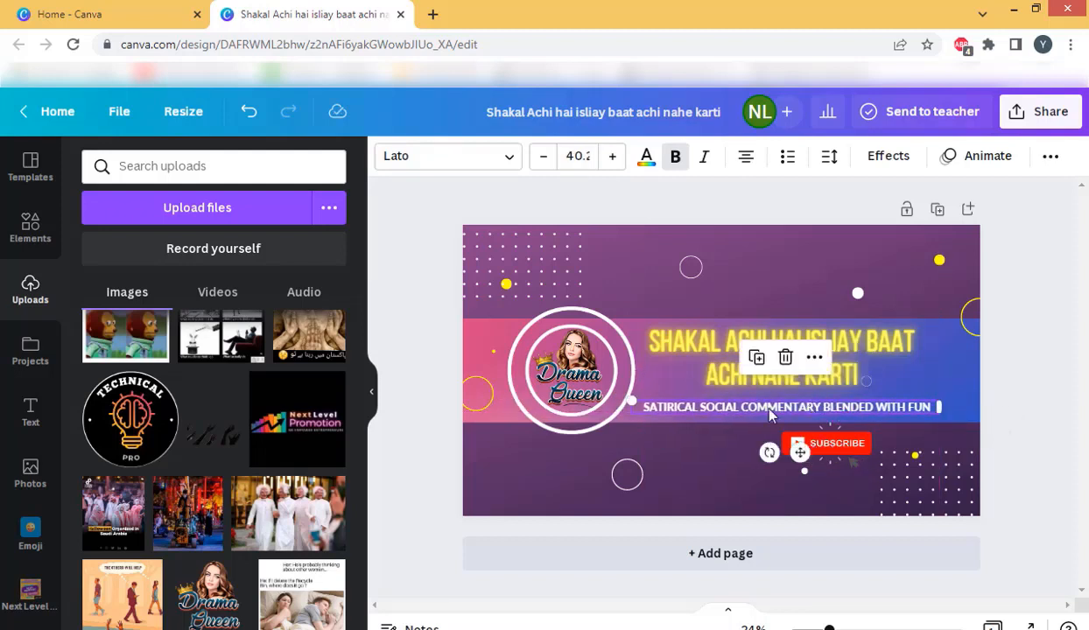
pyautogui.click(409, 366)
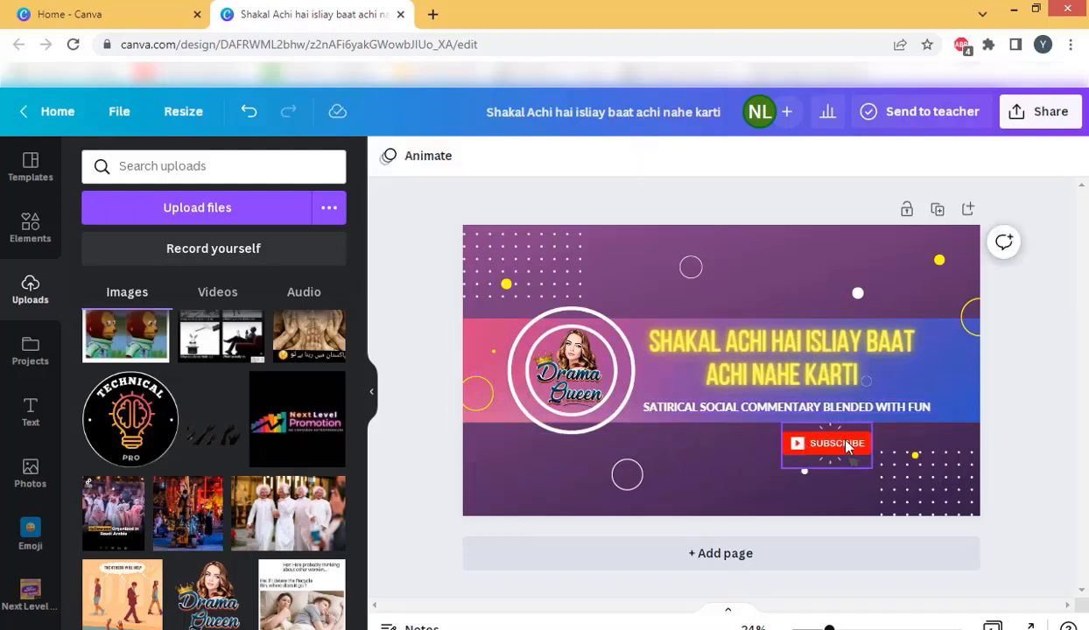
# Step: Enlarge the Subscribe graphic slightly and shift it left so it sits beneath the centre of the tagline
pyautogui.moveTo(845, 448); pyautogui.dragTo(819, 438)
pyautogui.click(439, 337)
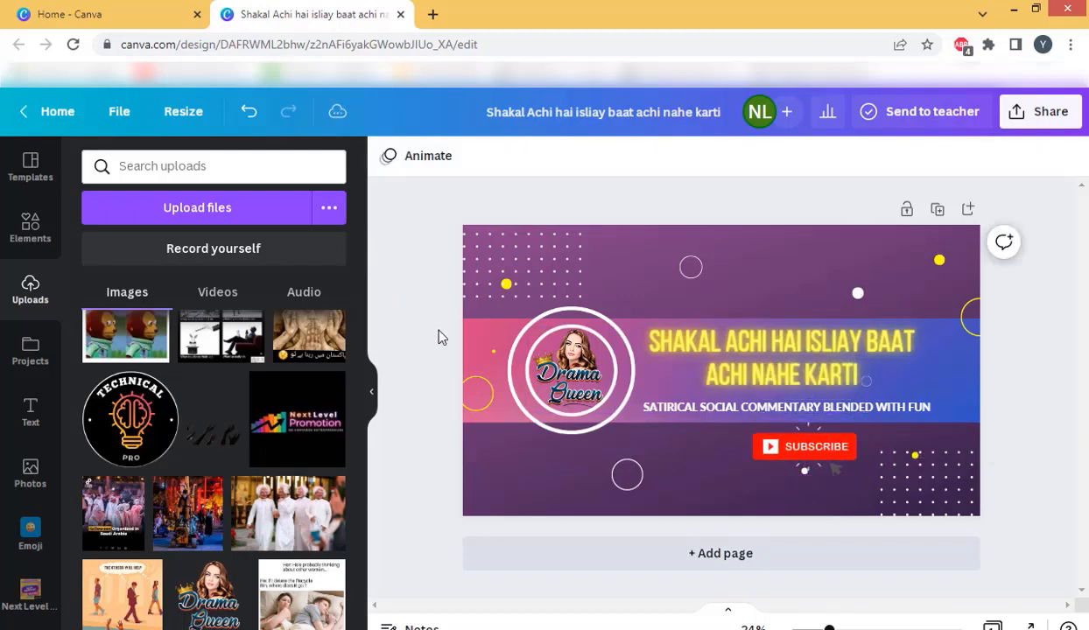